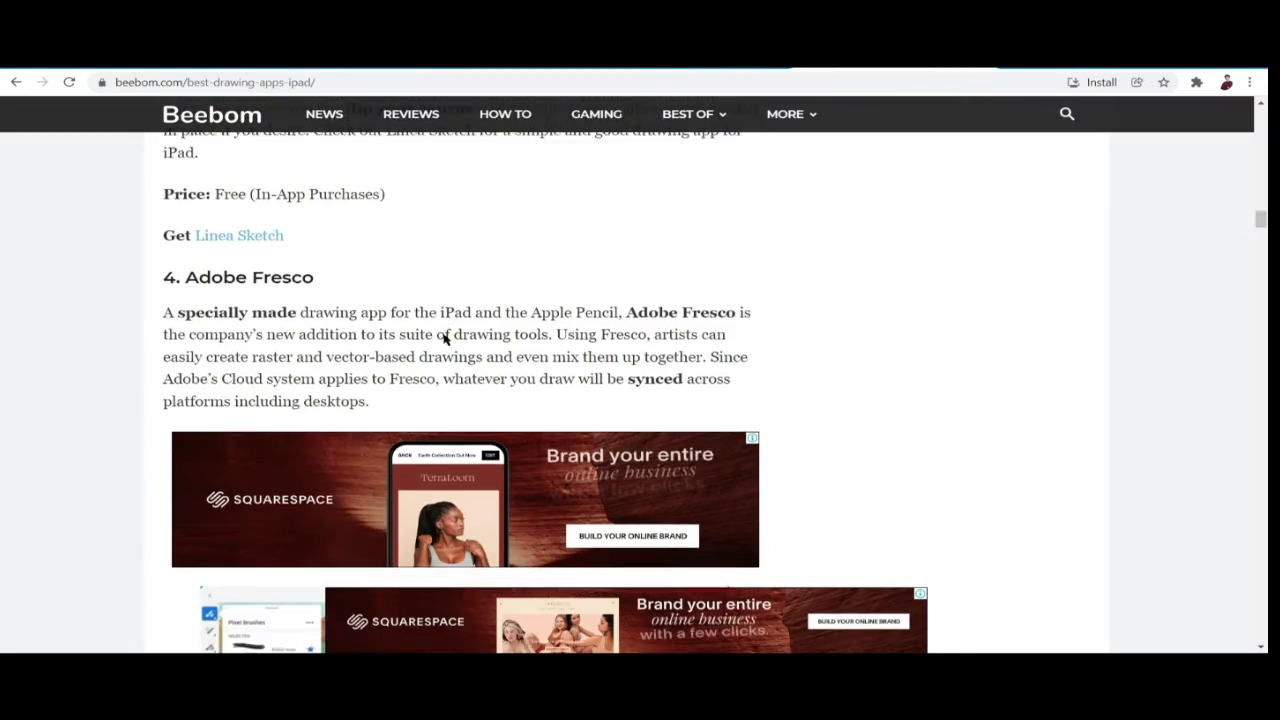
Look through the Beebom article on the best iPad drawing apps, from Procreate to Affinity Designer
scroll(443, 337, up, 10)
scroll(443, 337, up, 12)
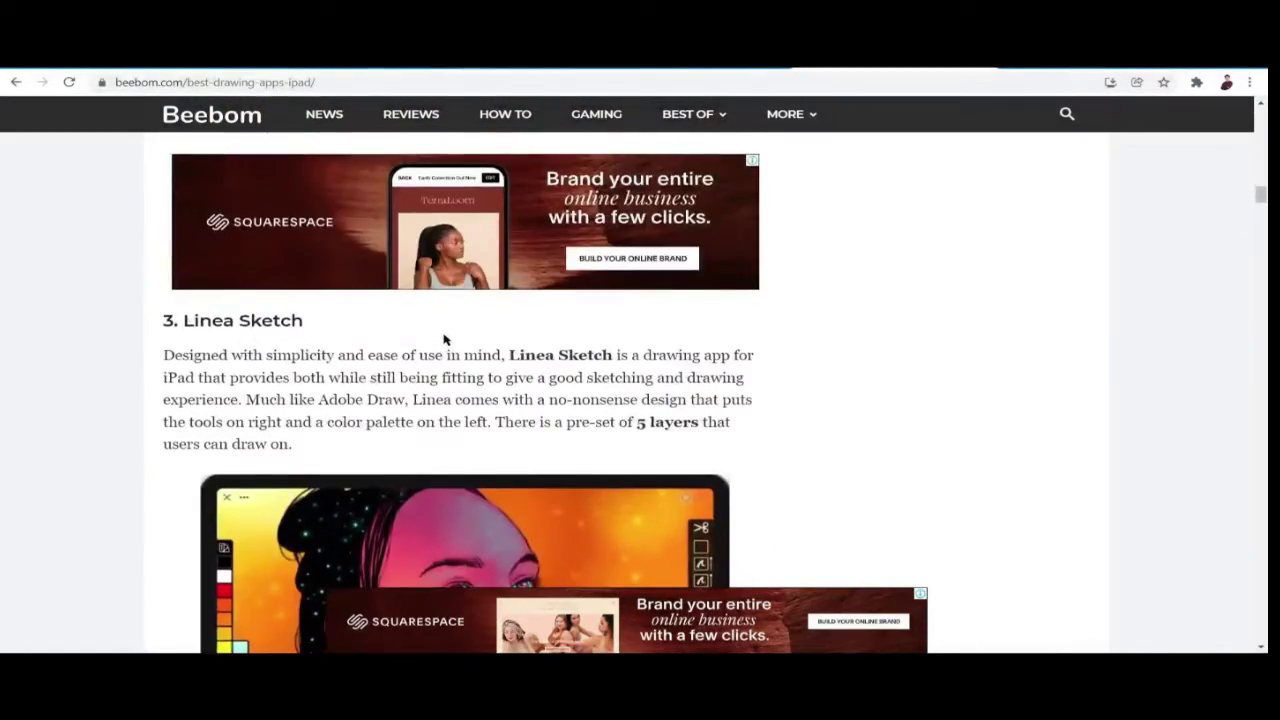
scroll(443, 338, down, 2)
scroll(443, 338, up, 8)
scroll(445, 340, up, 4)
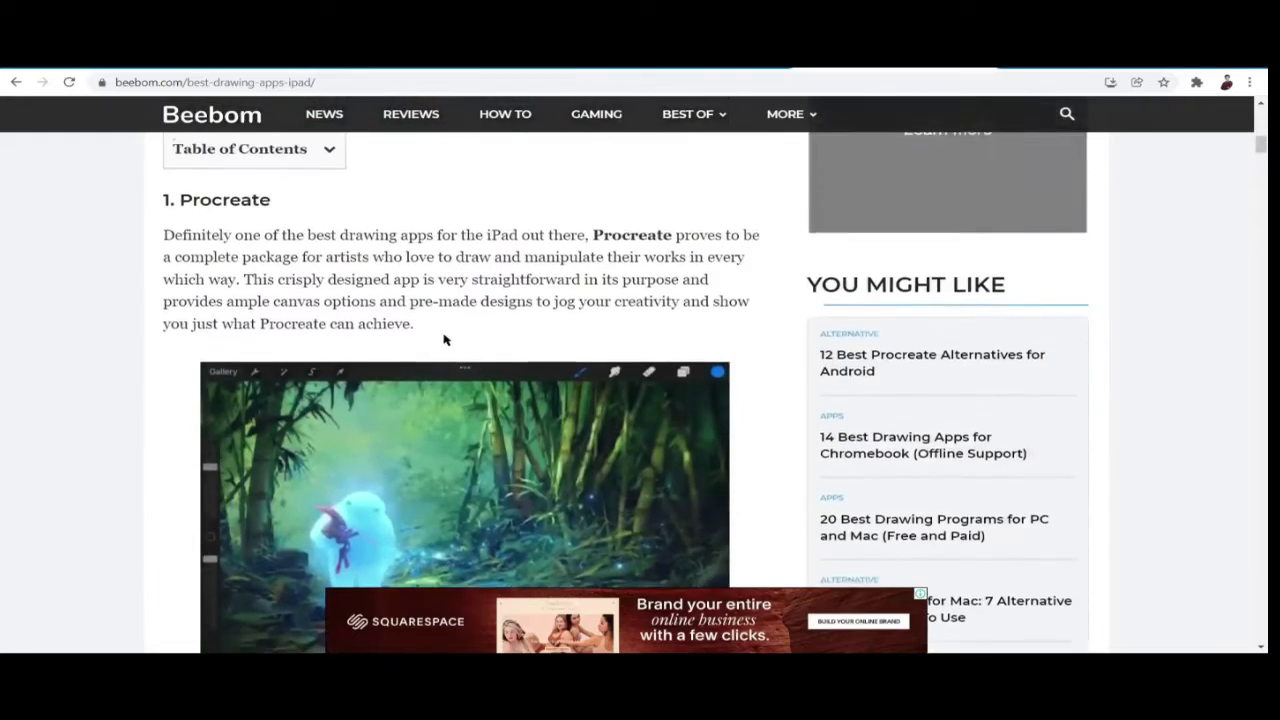
scroll(443, 338, down, 15)
scroll(443, 337, down, 6)
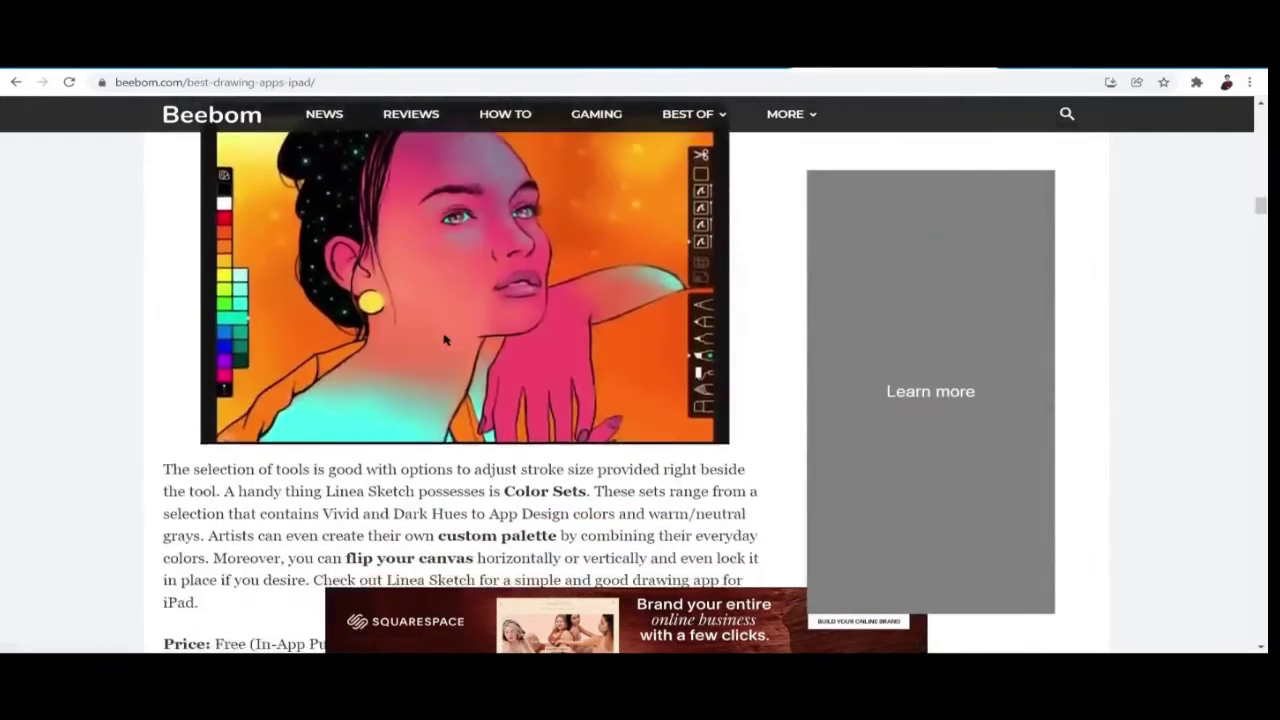
scroll(443, 337, down, 10)
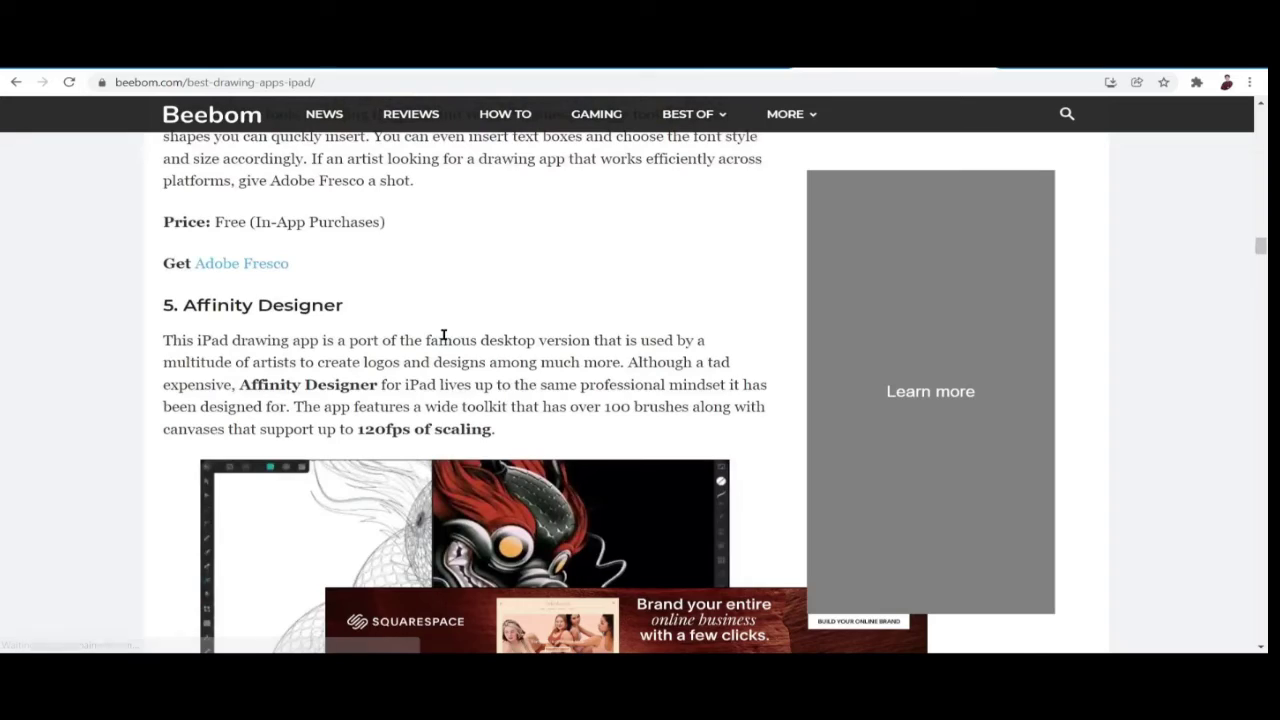
scroll(445, 340, down, 2)
scroll(444, 340, up, 20)
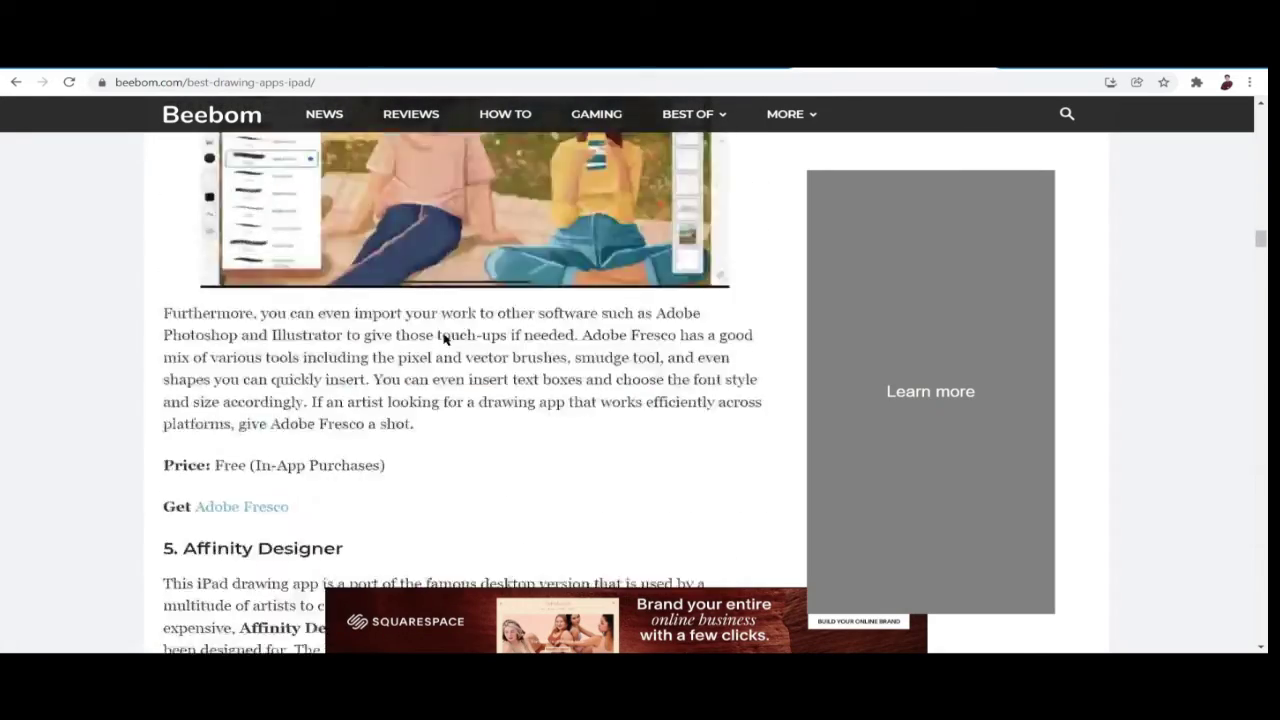
scroll(444, 340, up, 2)
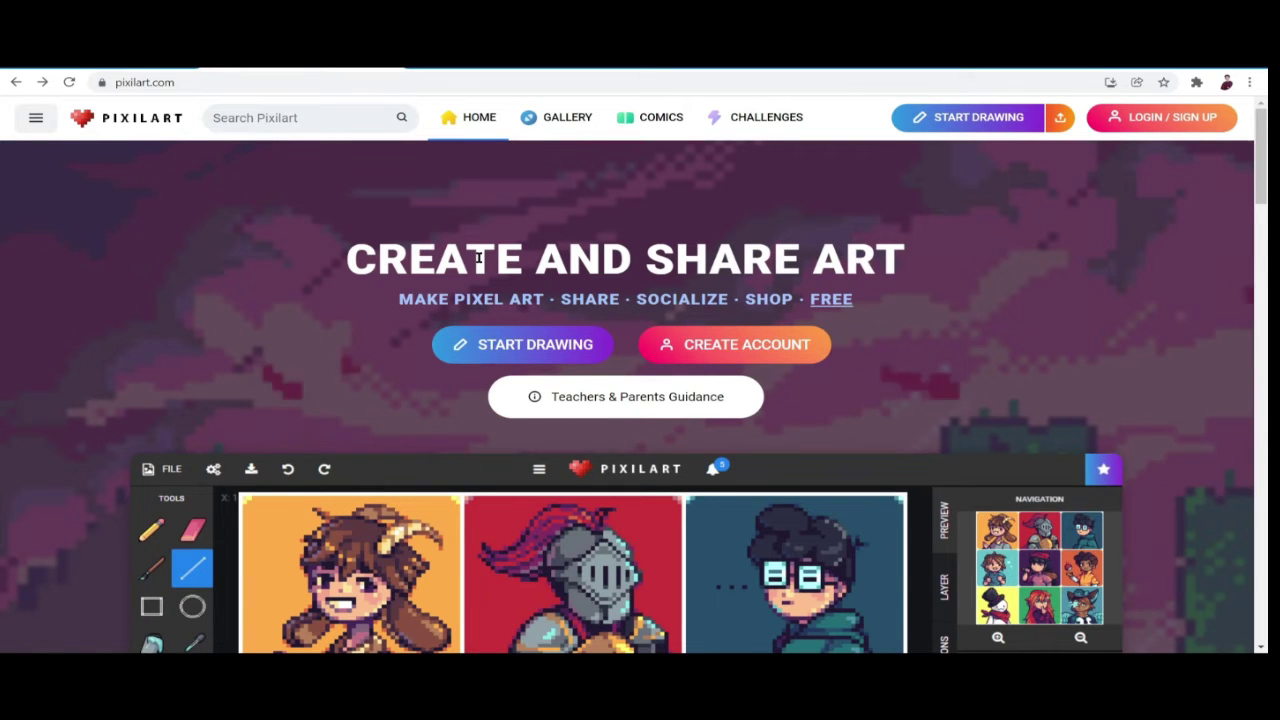
Look over the Pixilart home page and its preview of the drawing editor
scroll(478, 258, down, 2)
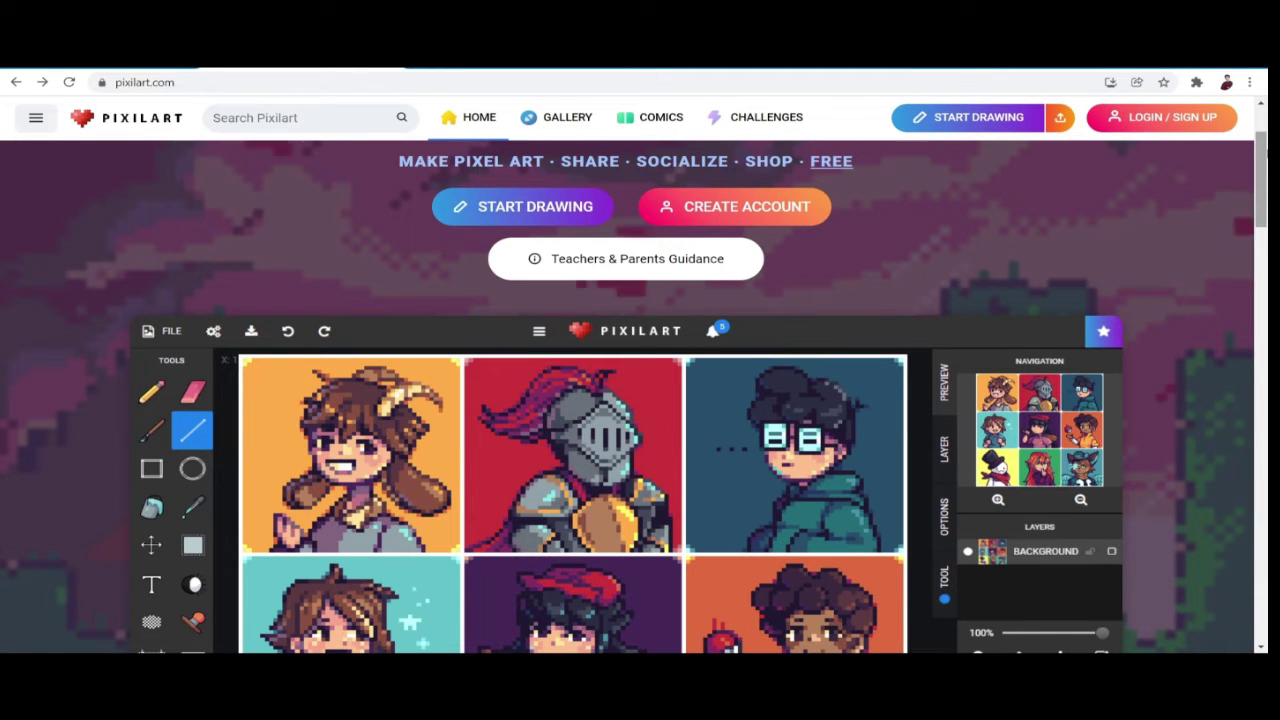
scroll(634, 398, down, 3)
scroll(634, 398, up, 5)
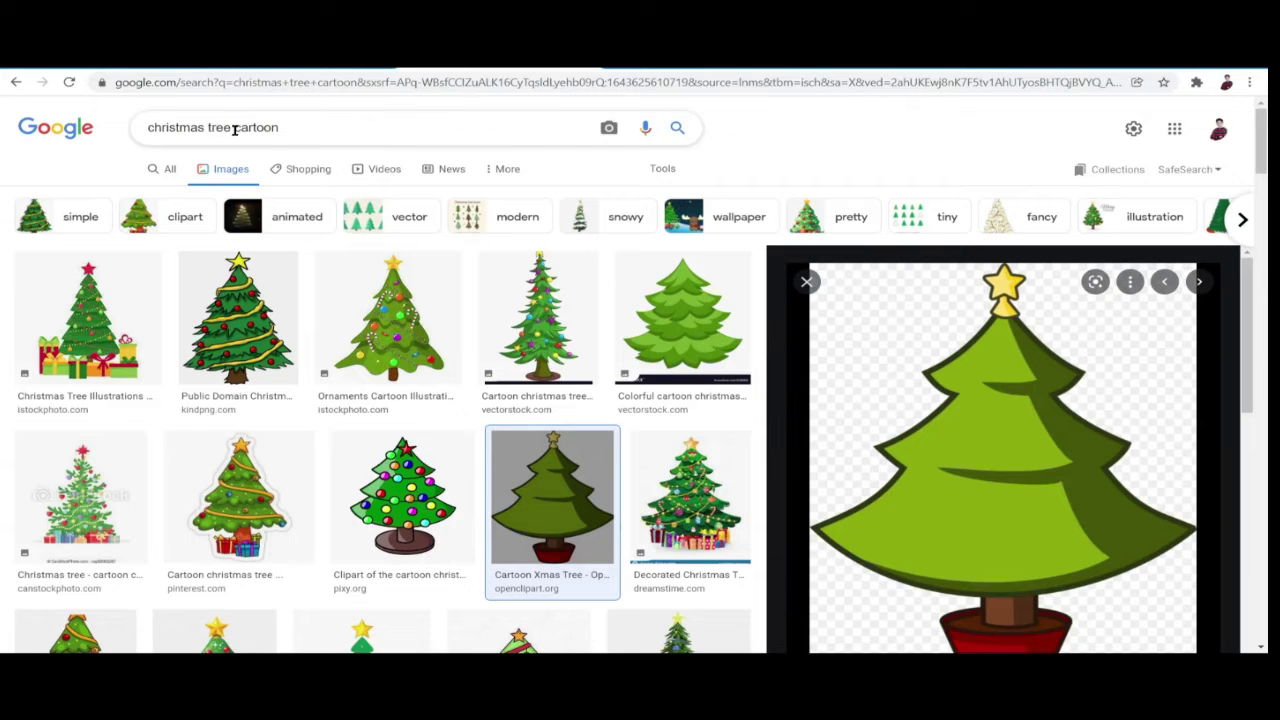
Browse the Google image results for "christmas tree cartoon" and examine the Openclipart Cartoon Xmas Tree preview
scroll(873, 332, down, 2)
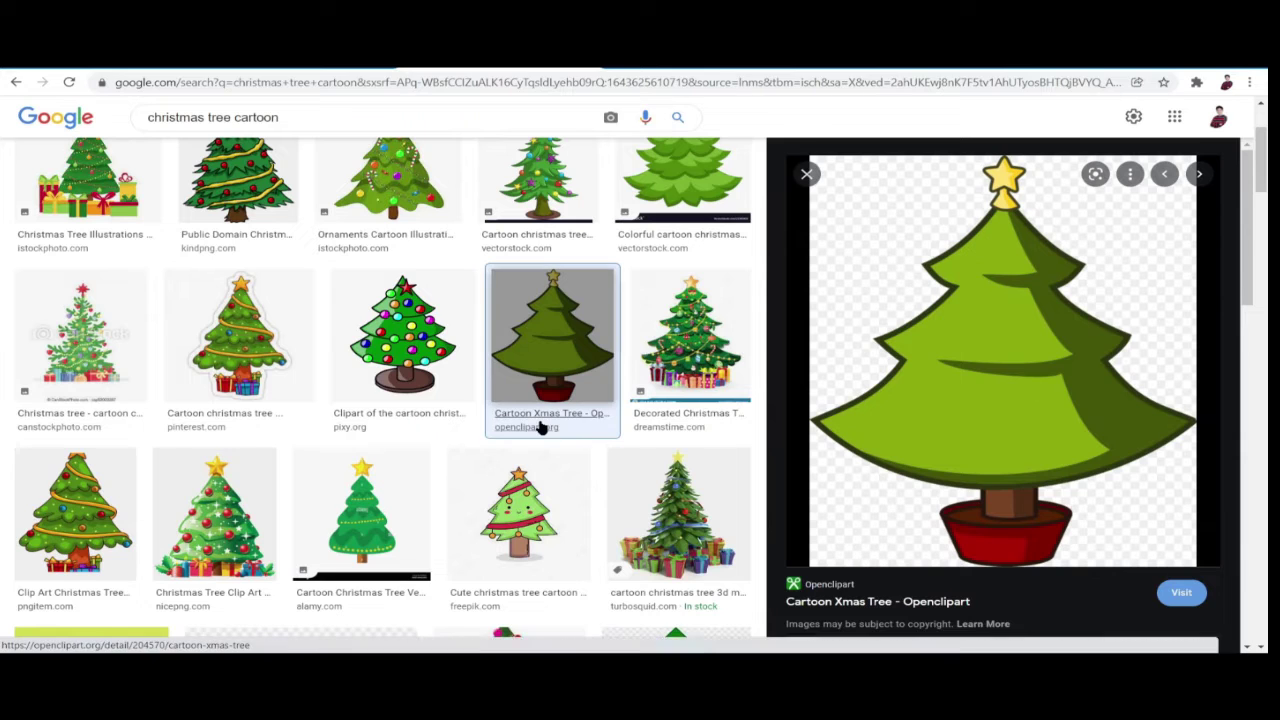
scroll(540, 427, down, 3)
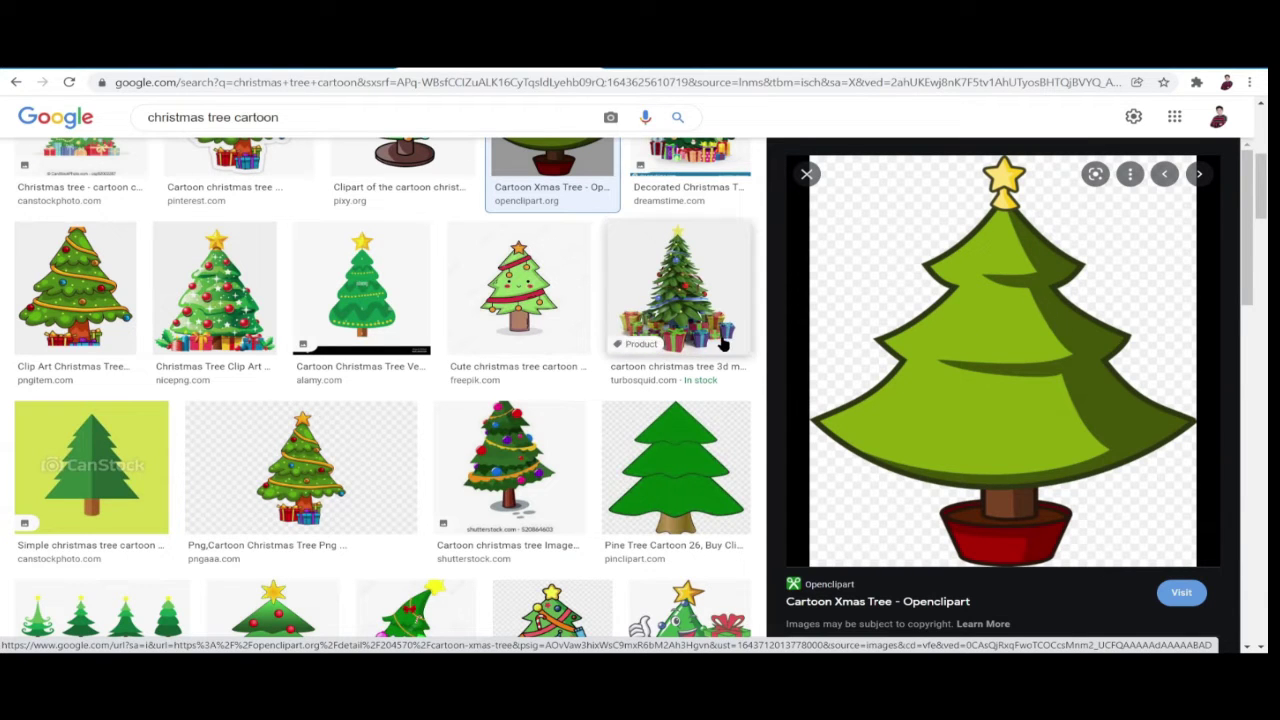
scroll(722, 343, up, 1)
scroll(972, 519, down, 2)
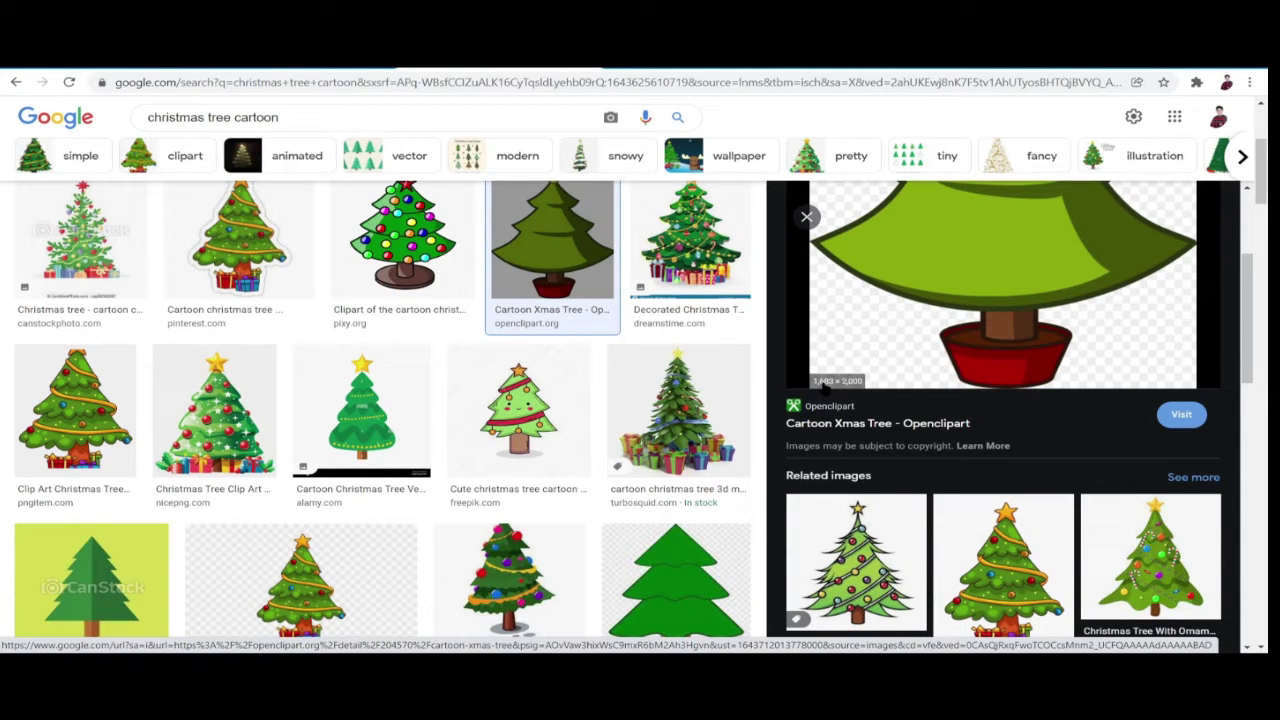
scroll(954, 239, up, 2)
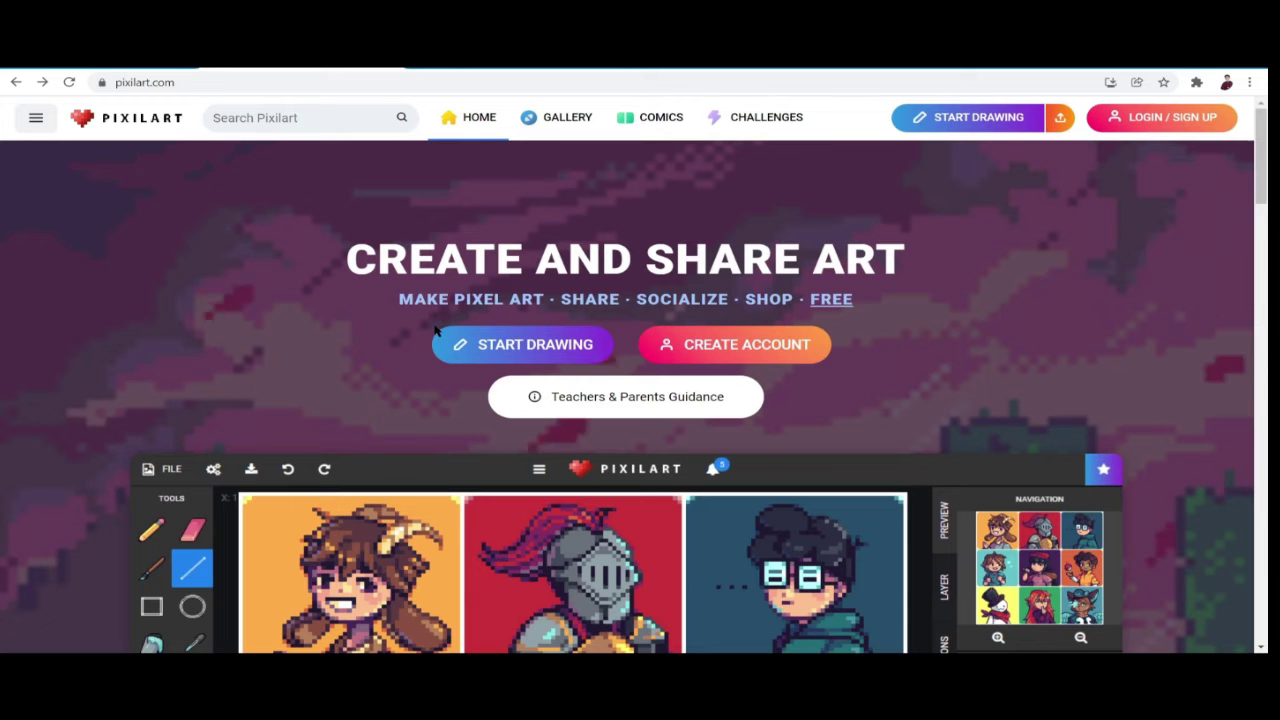
Start a new blank 32 x 32 pixel drawing in Pixilart, discarding the autosaved one
click(917, 123)
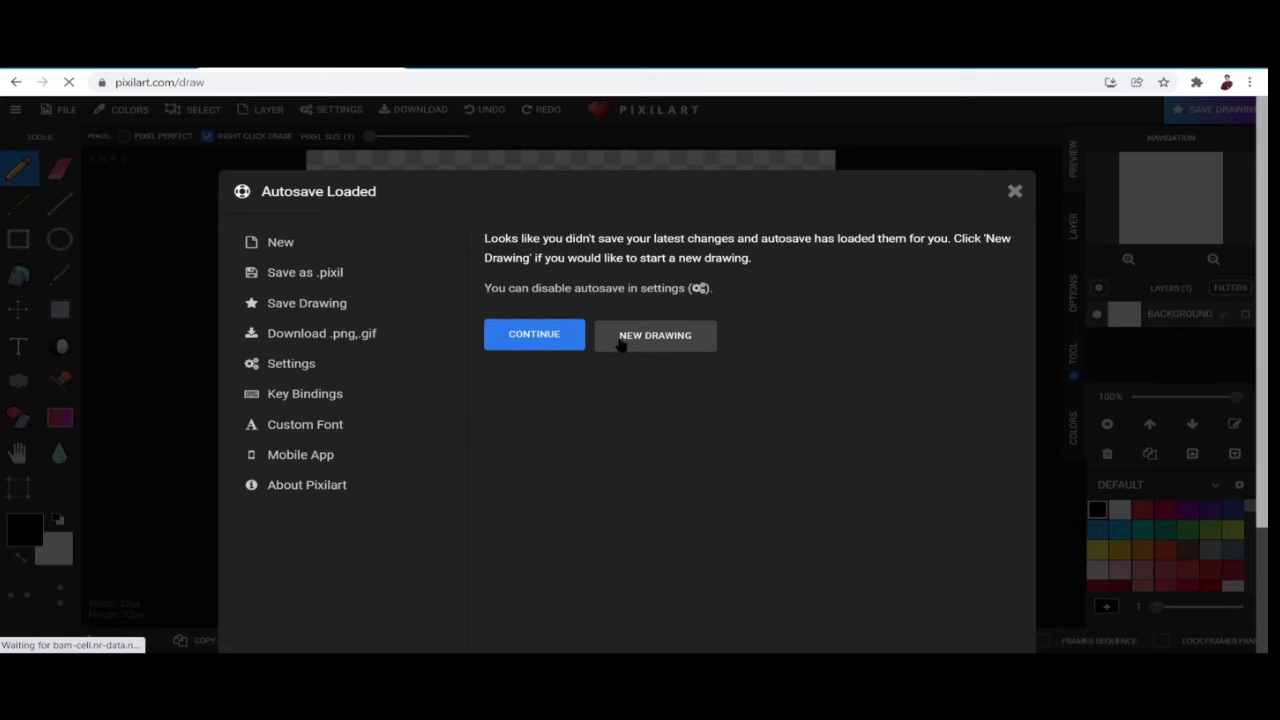
click(663, 341)
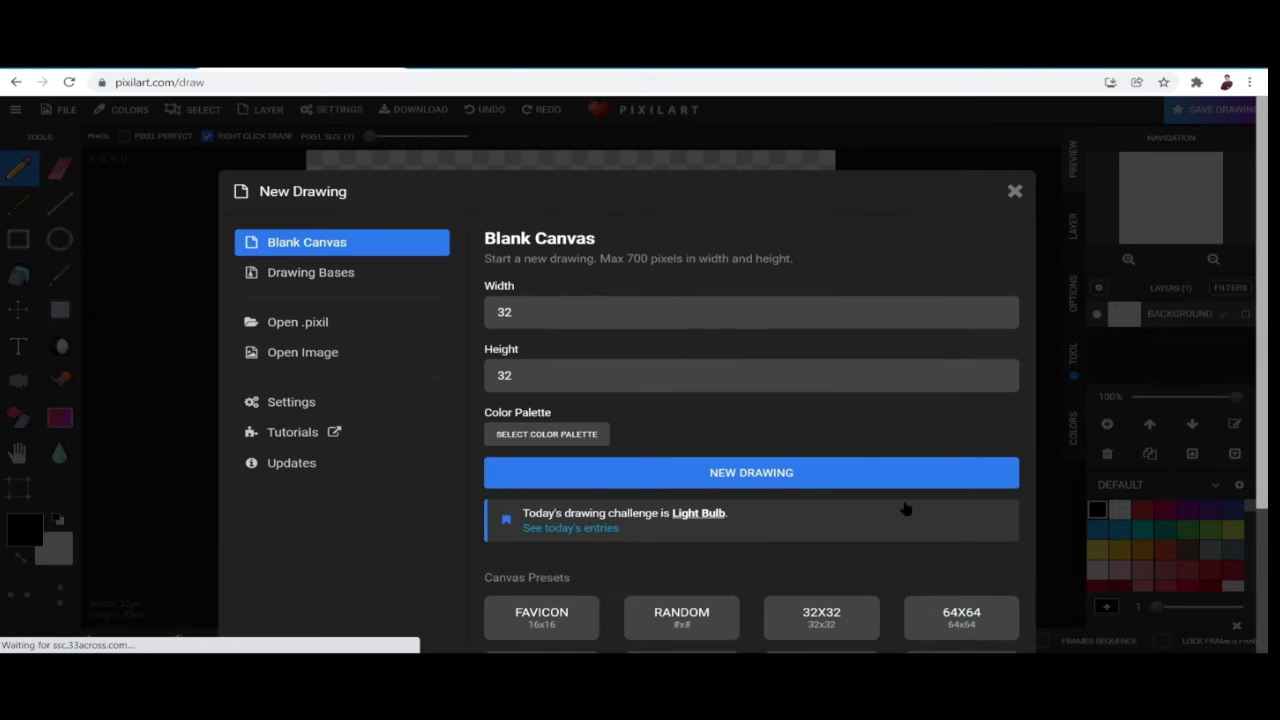
click(797, 481)
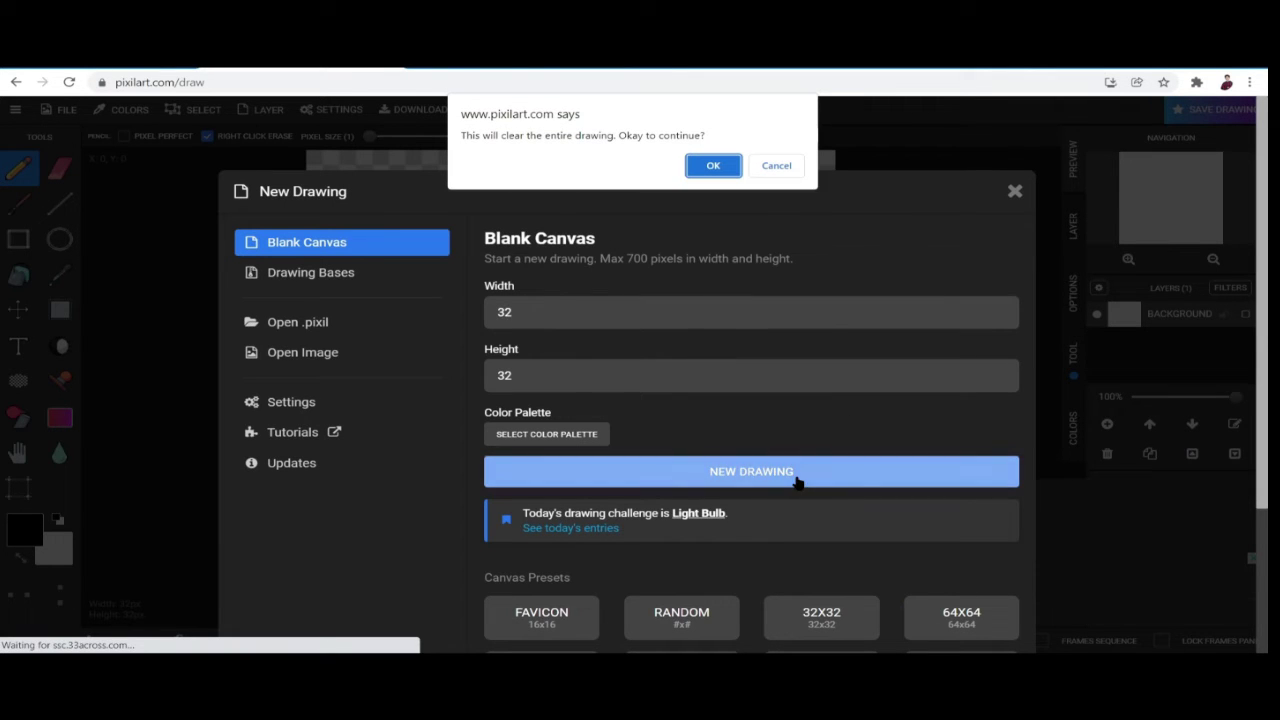
click(713, 165)
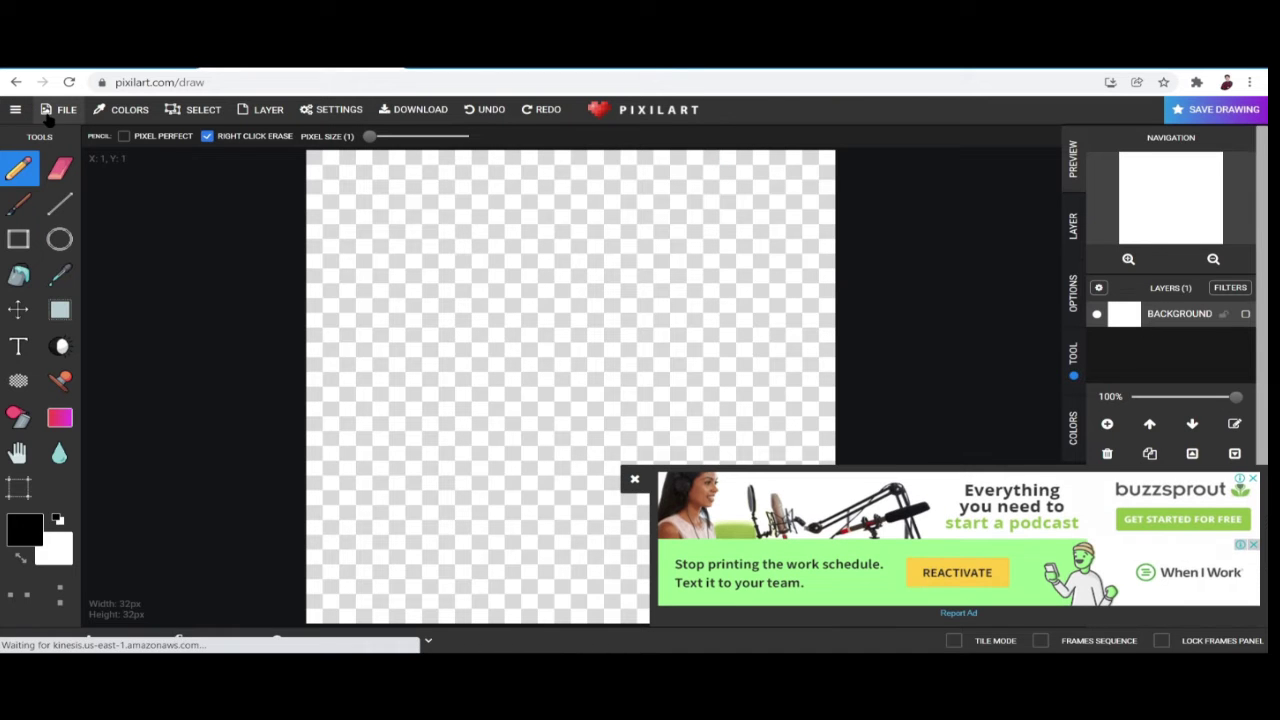
Open the nft tree image from Downloads in place of the blank canvas and dismiss the ad overlay
click(50, 110)
click(140, 377)
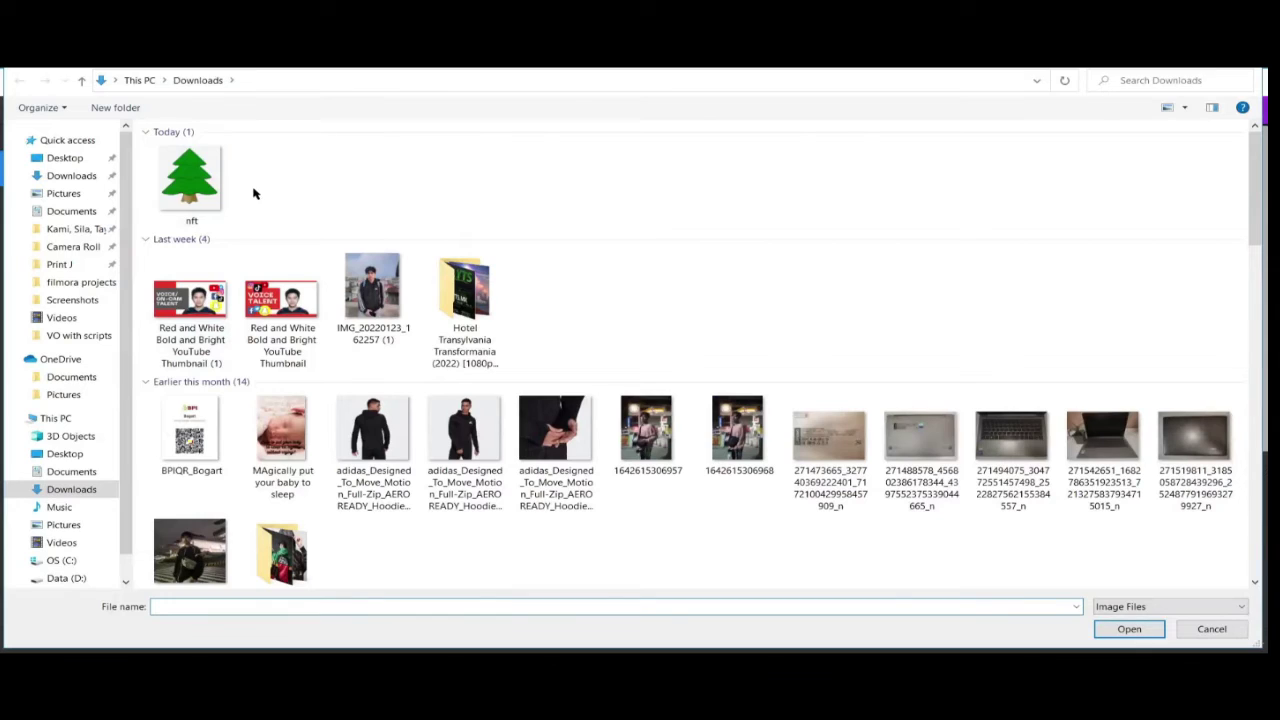
double_click(190, 178)
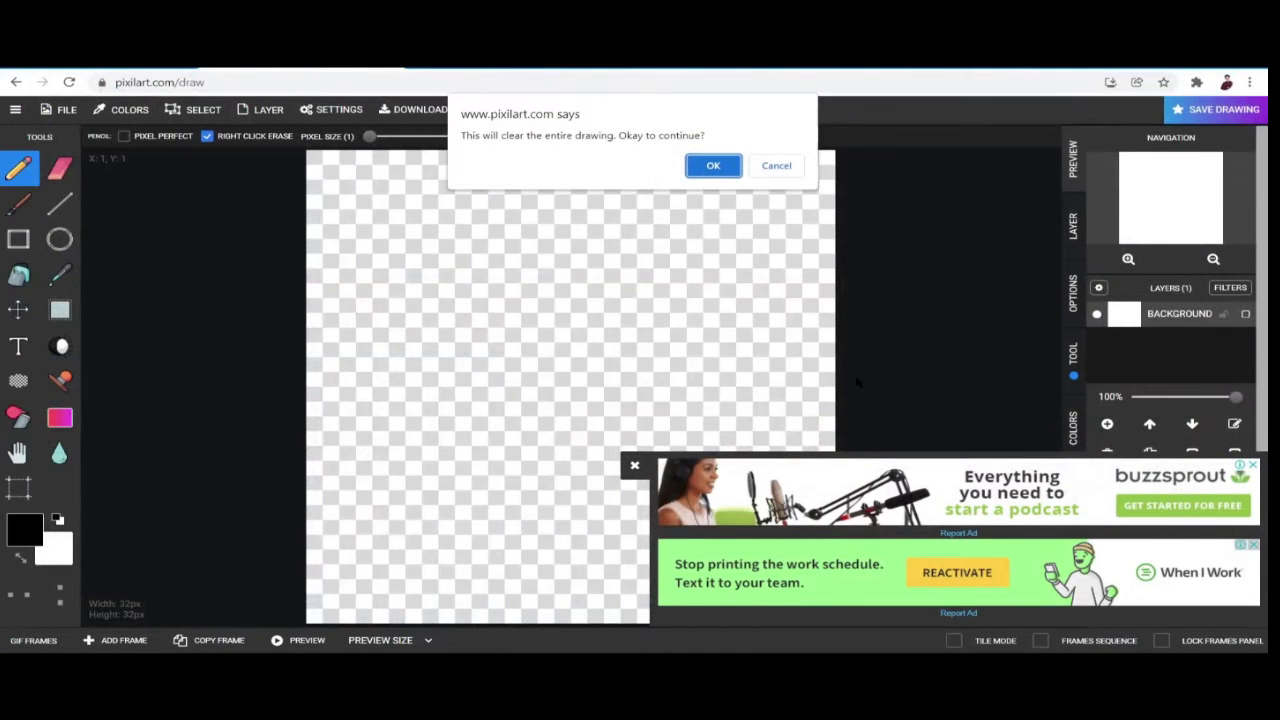
click(703, 168)
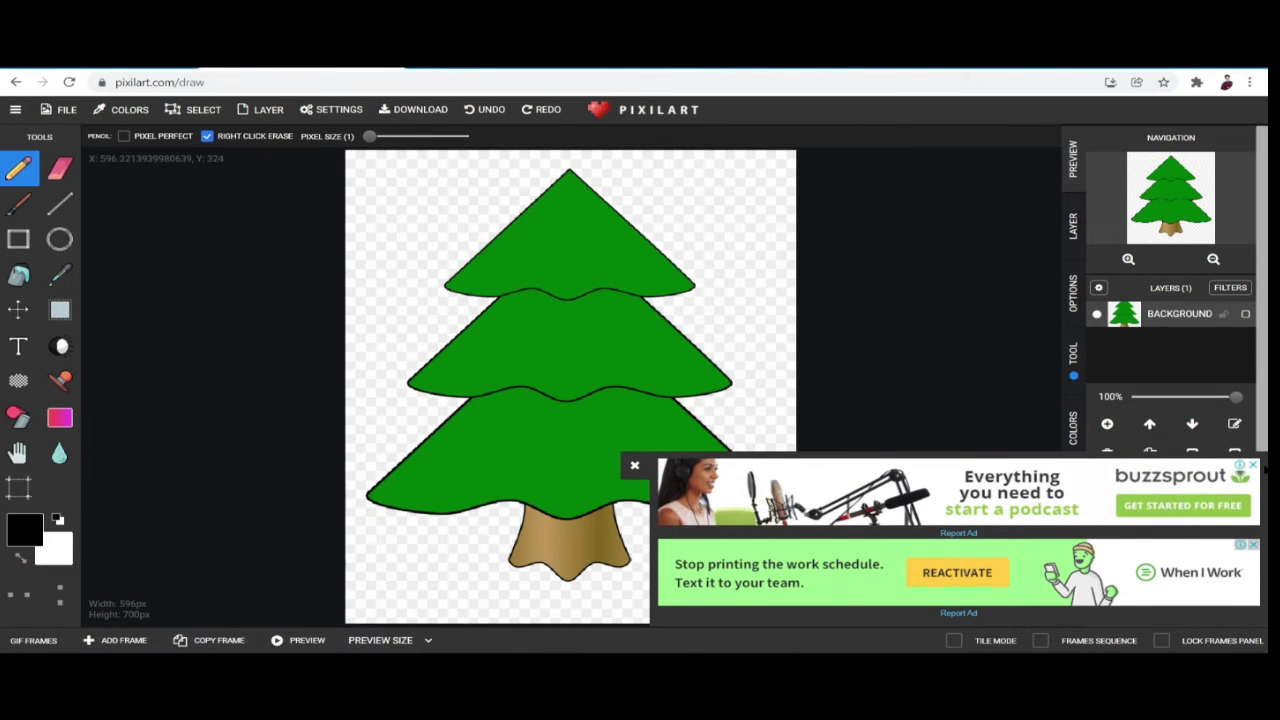
click(1252, 465)
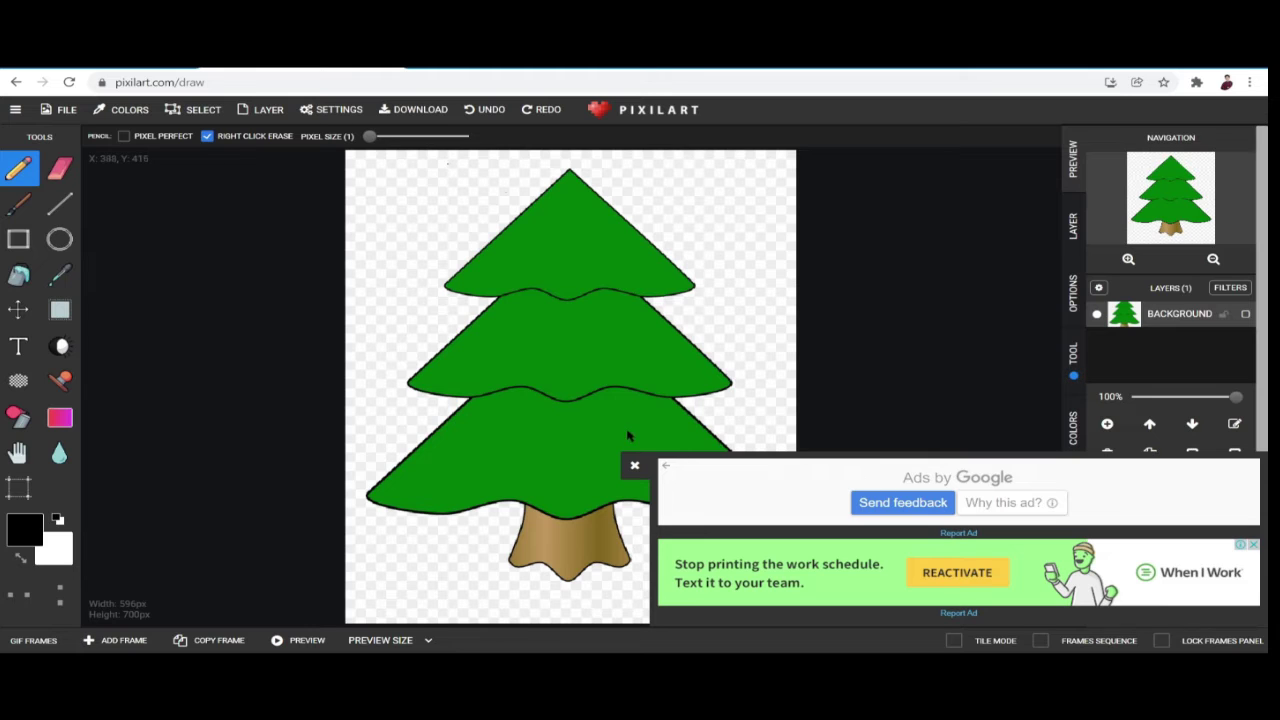
click(634, 467)
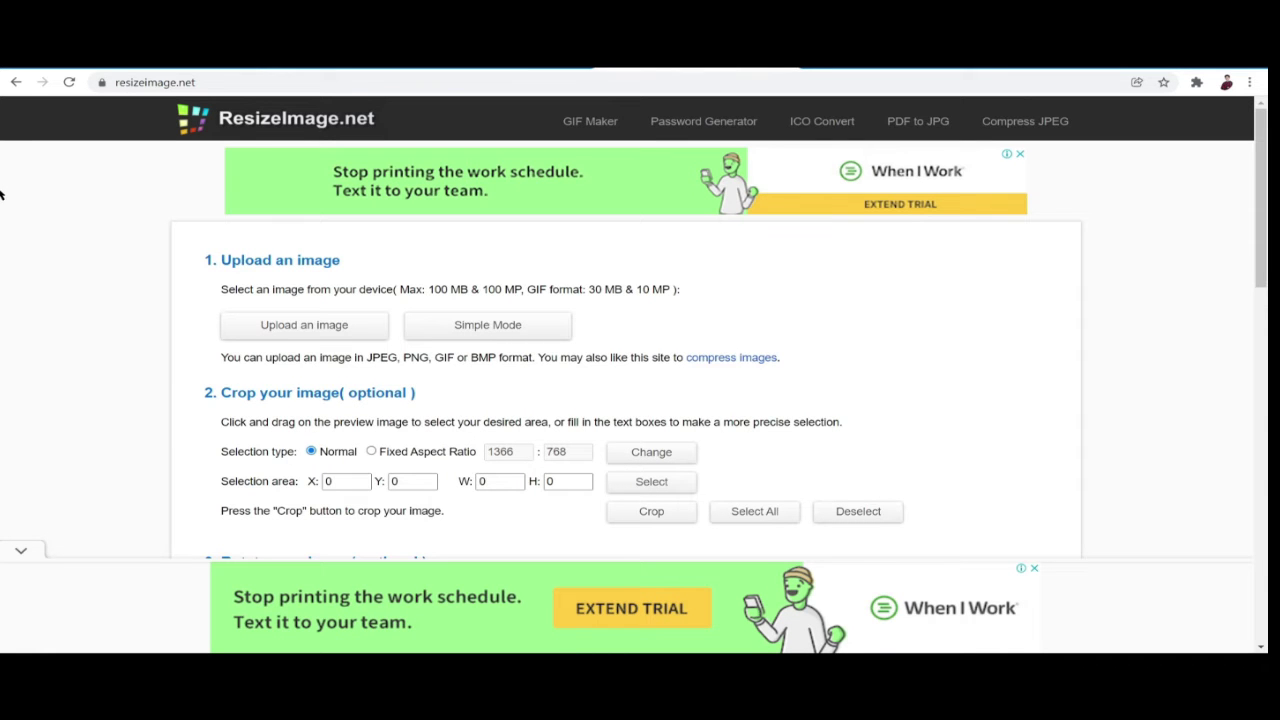
Switch to ResizeImage.net and upload the nft tree image from Downloads
scroll(212, 278, down, 1)
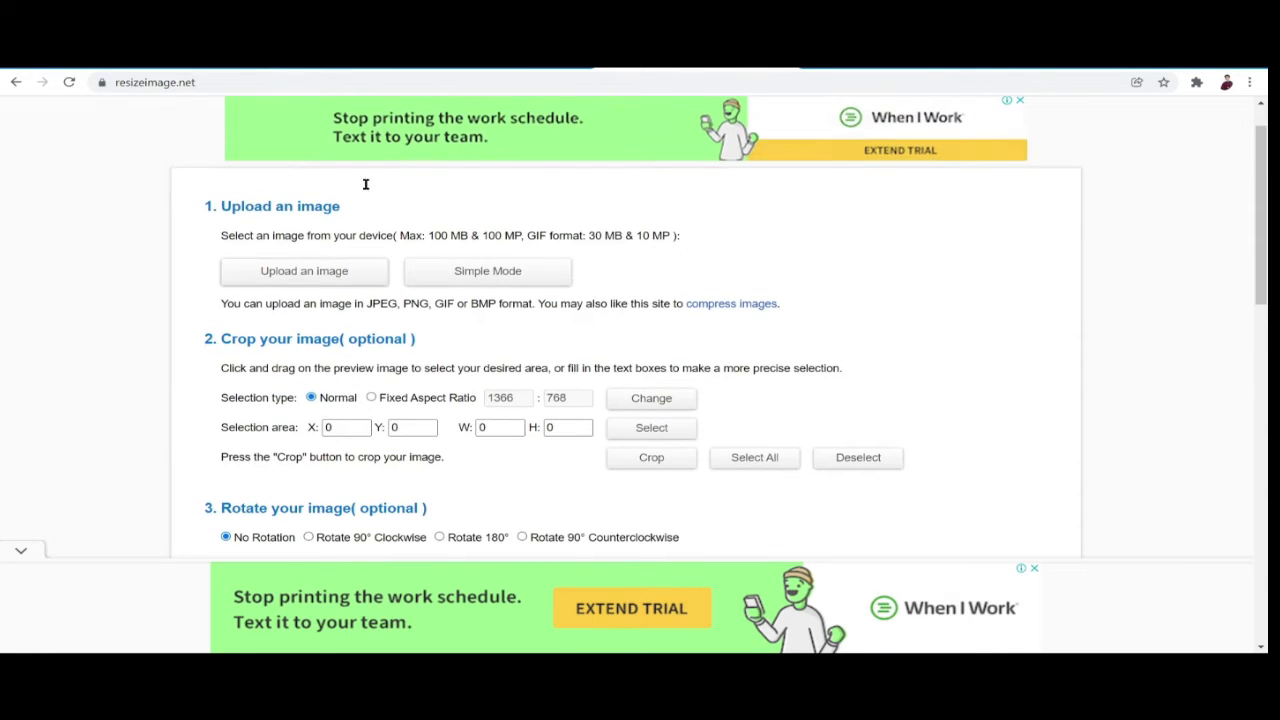
key(alt+Left)
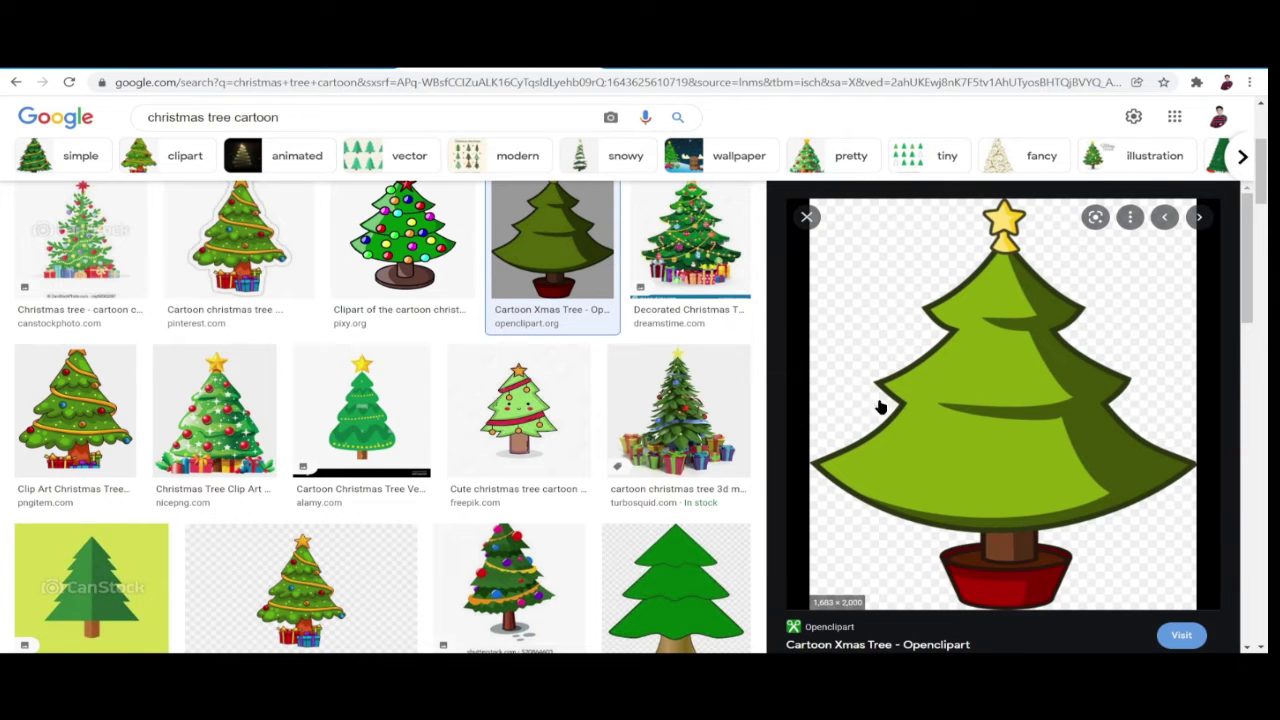
key(ctrl+Tab)
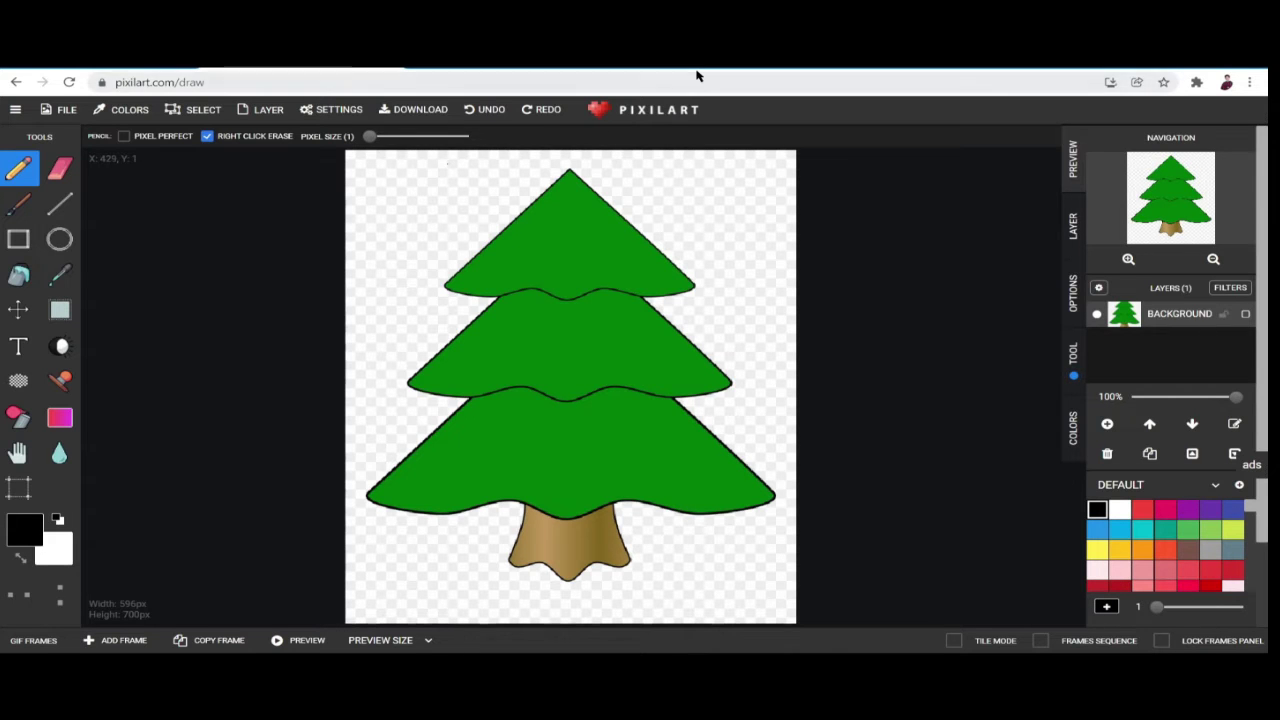
key(ctrl+Tab)
click(352, 274)
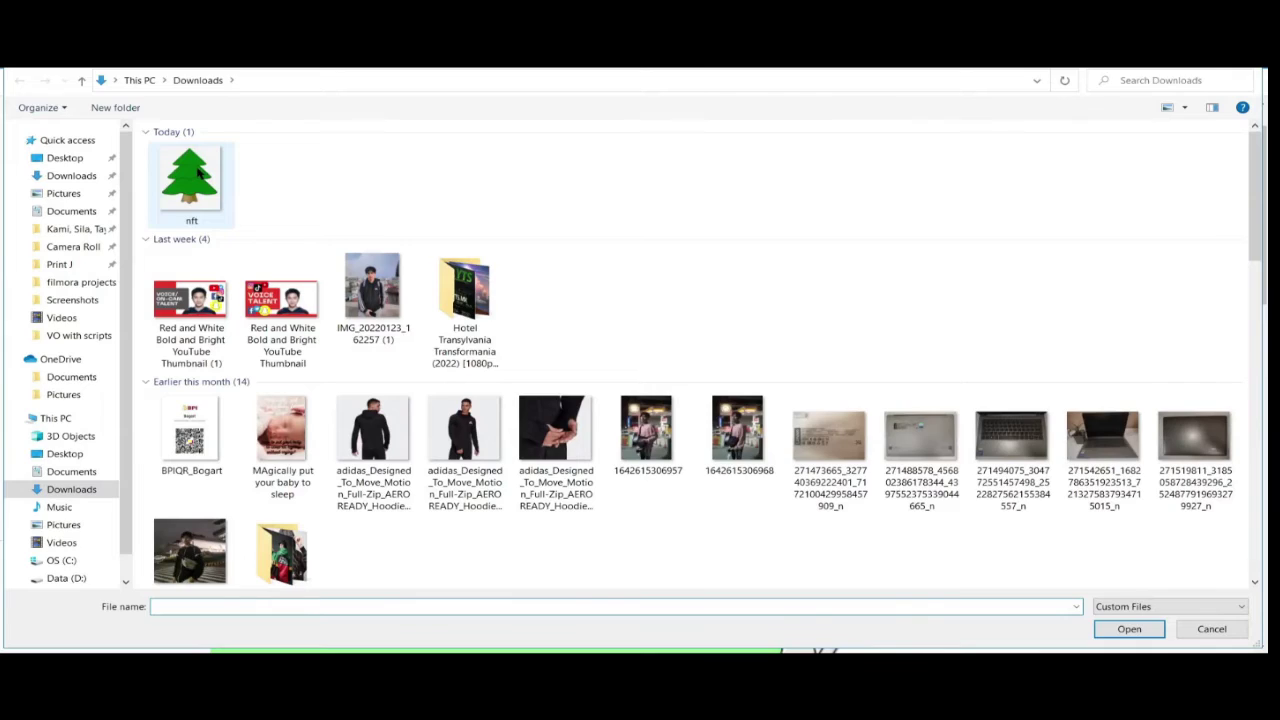
double_click(190, 178)
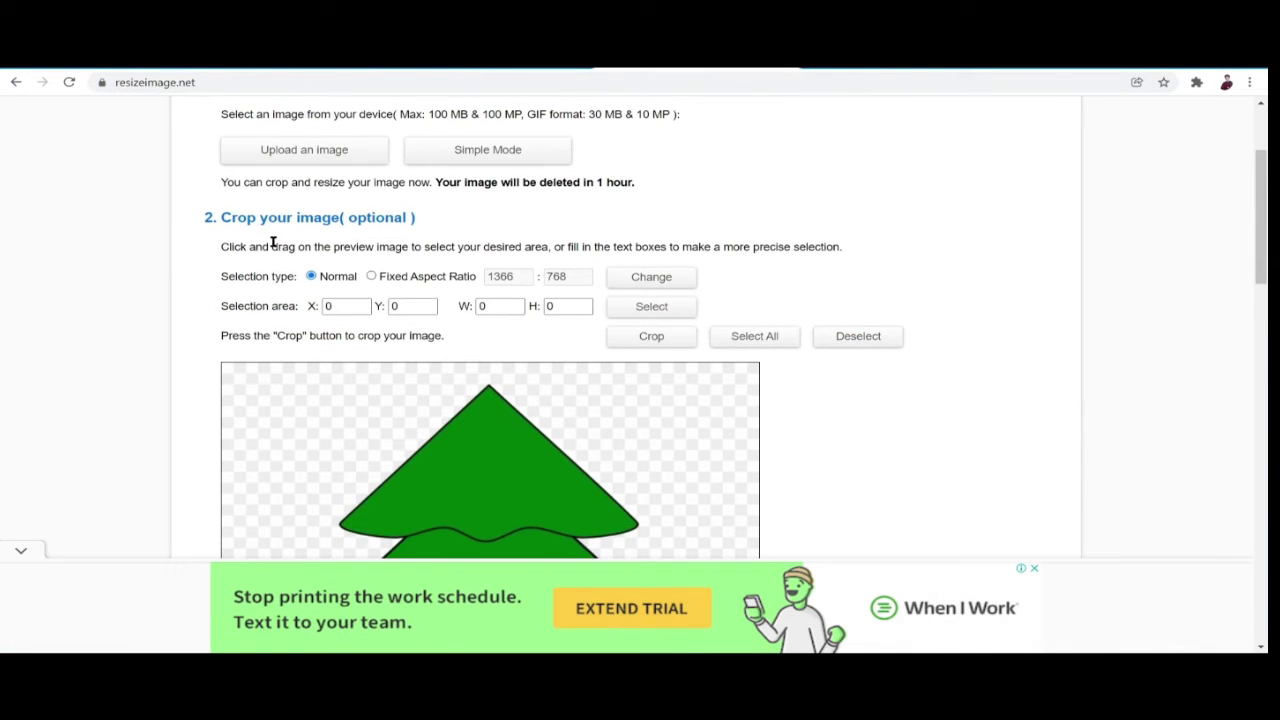
Turn off Keep Aspect Ratio in the resize settings and reduce the image scale to 8%
scroll(527, 278, down, 7)
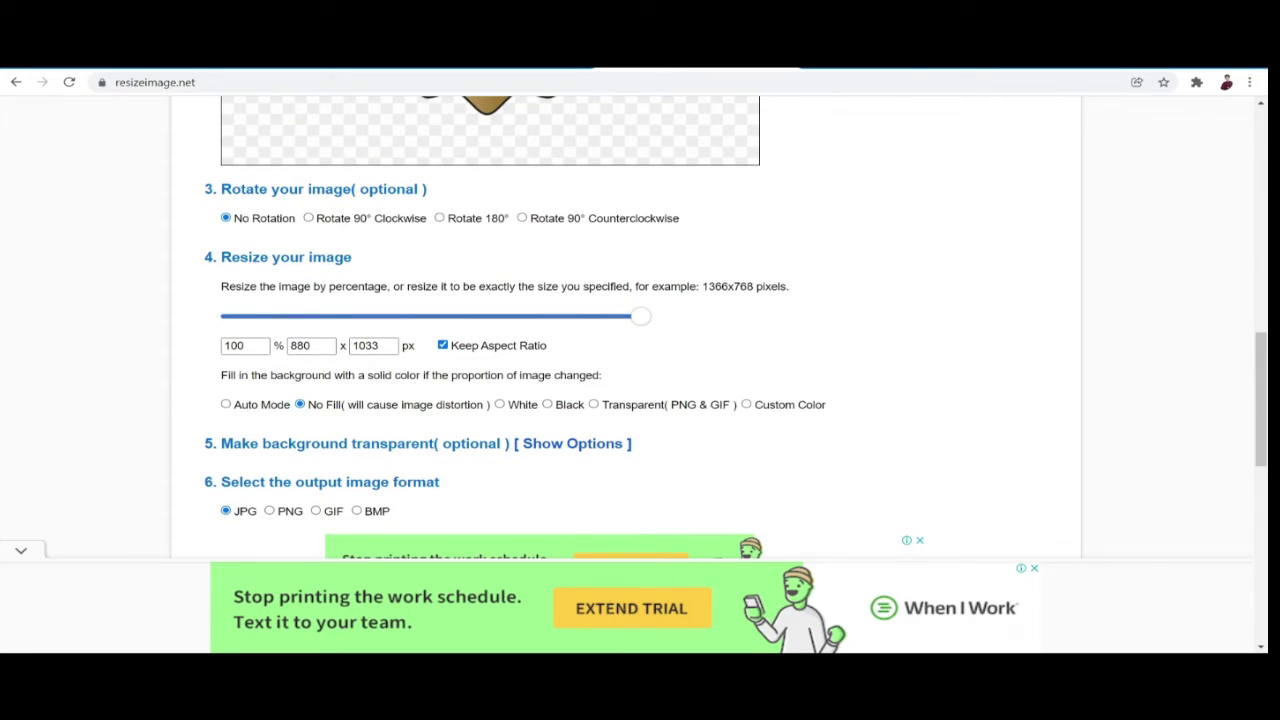
click(443, 347)
scroll(337, 420, down, 1)
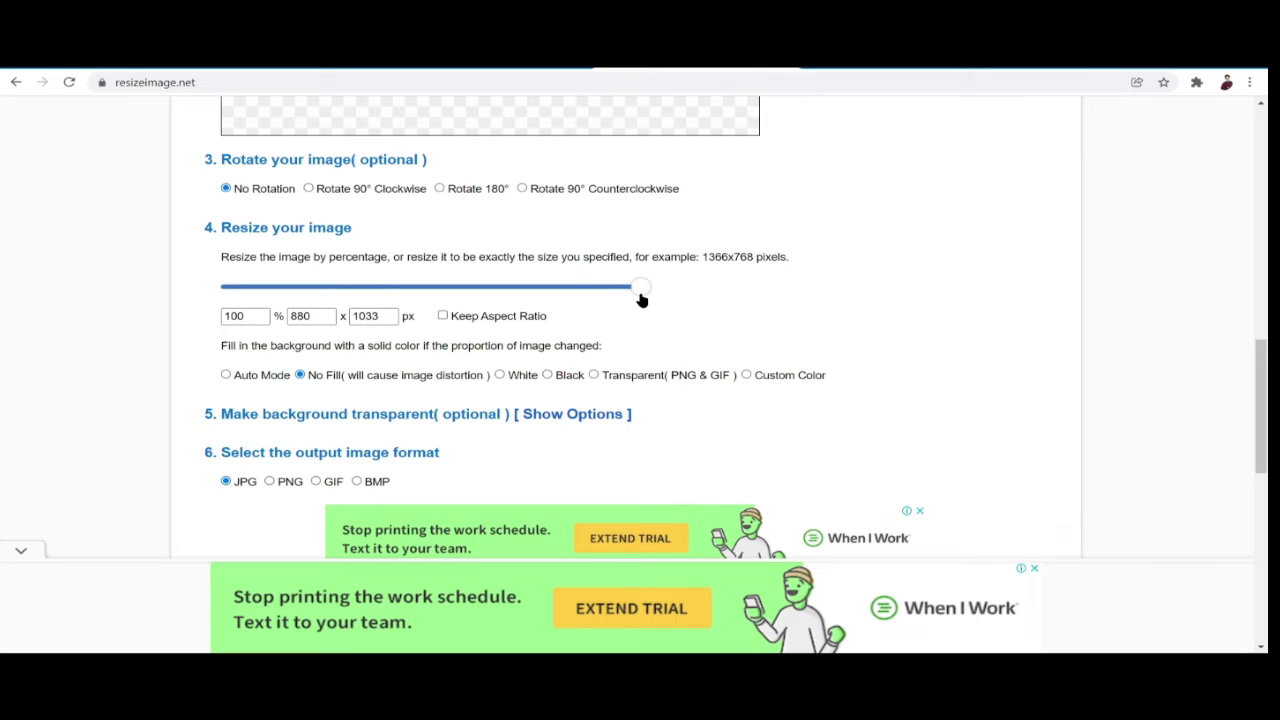
drag(641, 295, 258, 297)
Set the resized image's width and height to 30 x 30 px
click(311, 315)
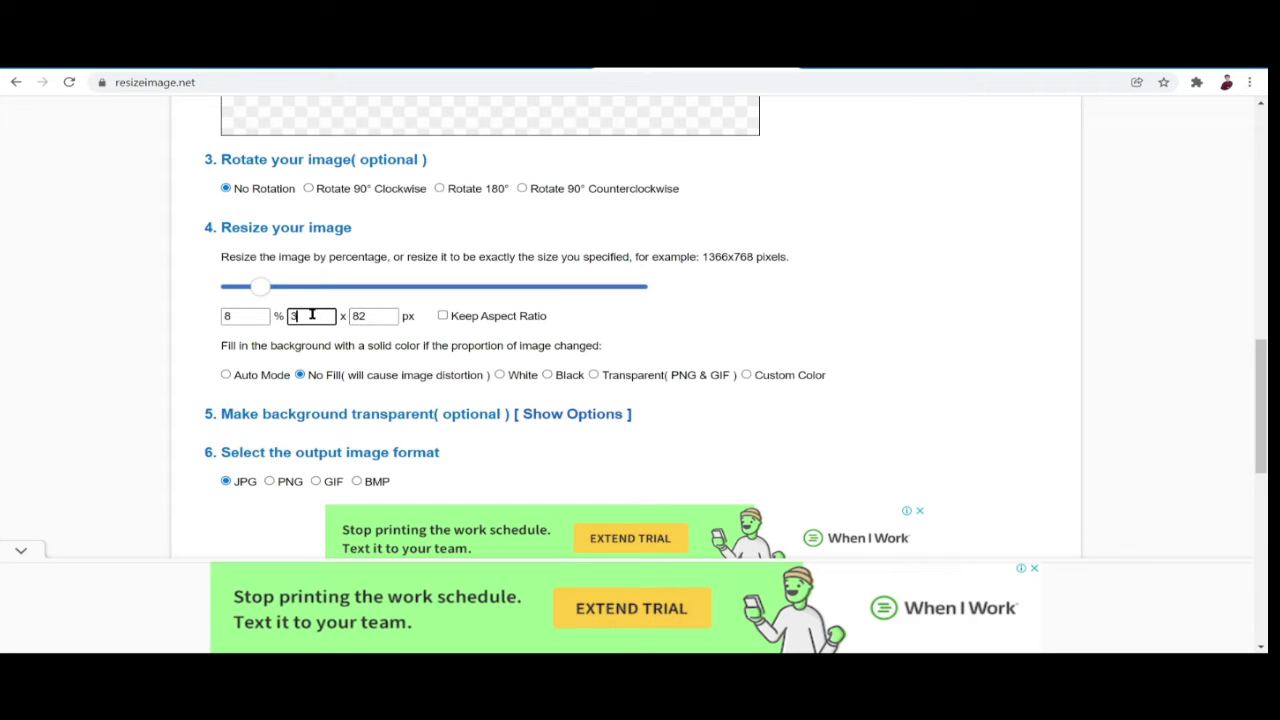
text(30)
click(365, 316)
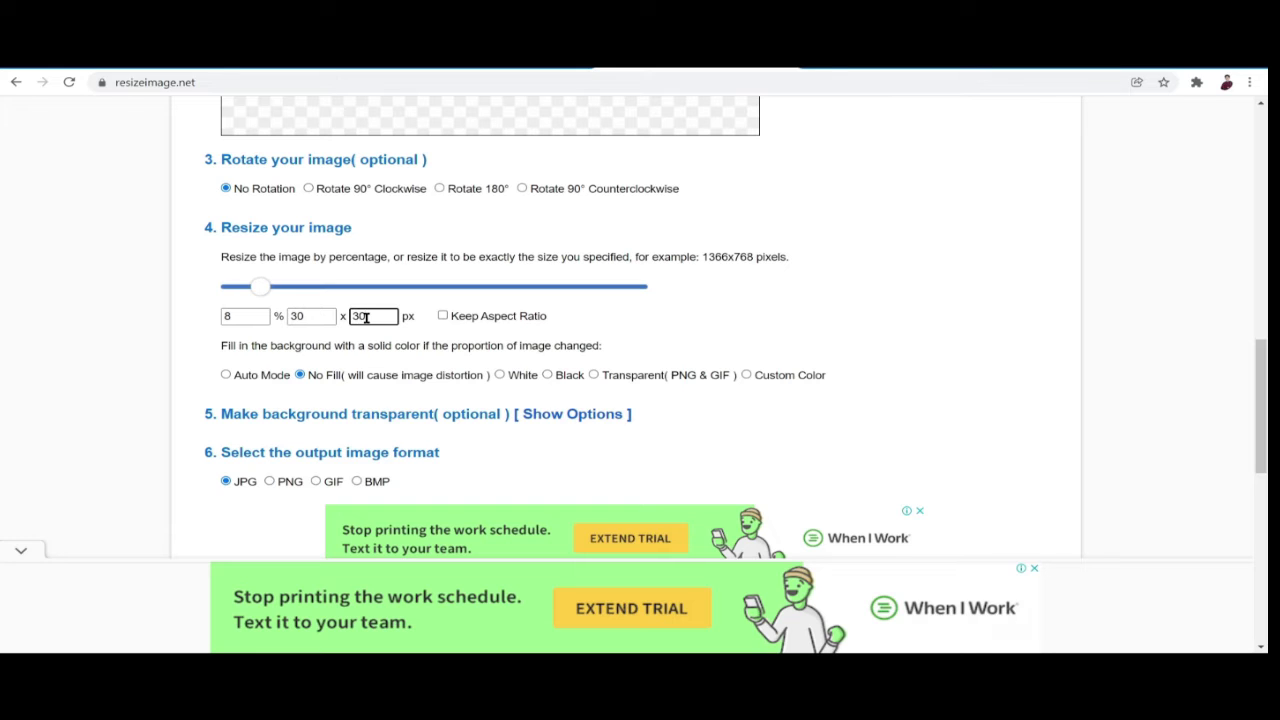
key(shift+Tab)
key(shift+Tab)
click(352, 350)
Resize the tree image with PNG output and default compression, and view the new image
scroll(401, 345, down, 1)
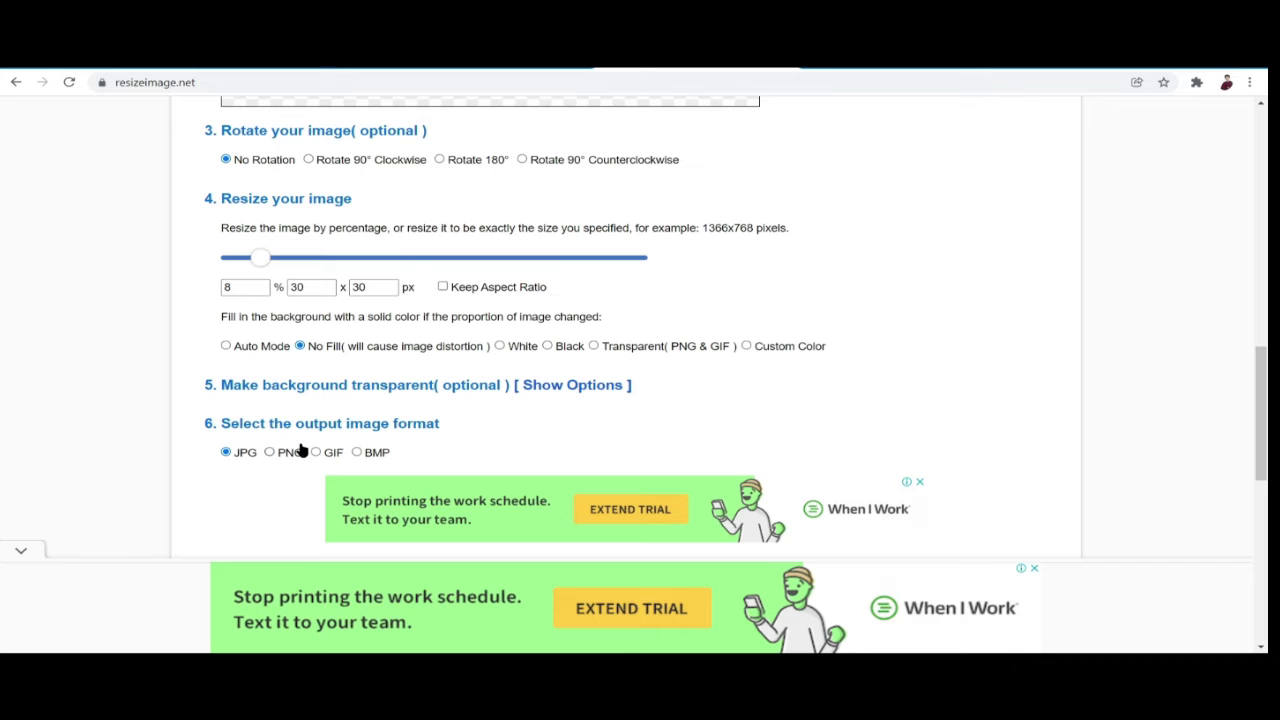
click(269, 452)
scroll(268, 458, down, 4)
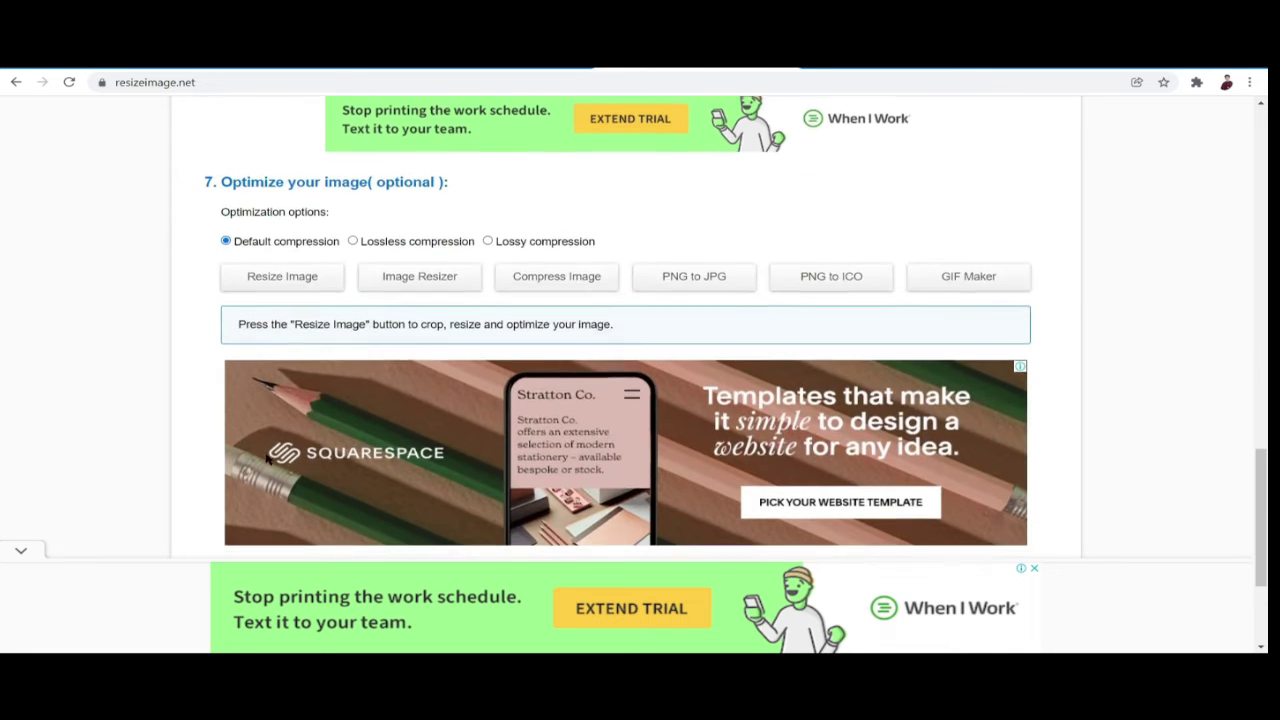
scroll(268, 458, down, 2)
scroll(267, 459, up, 1)
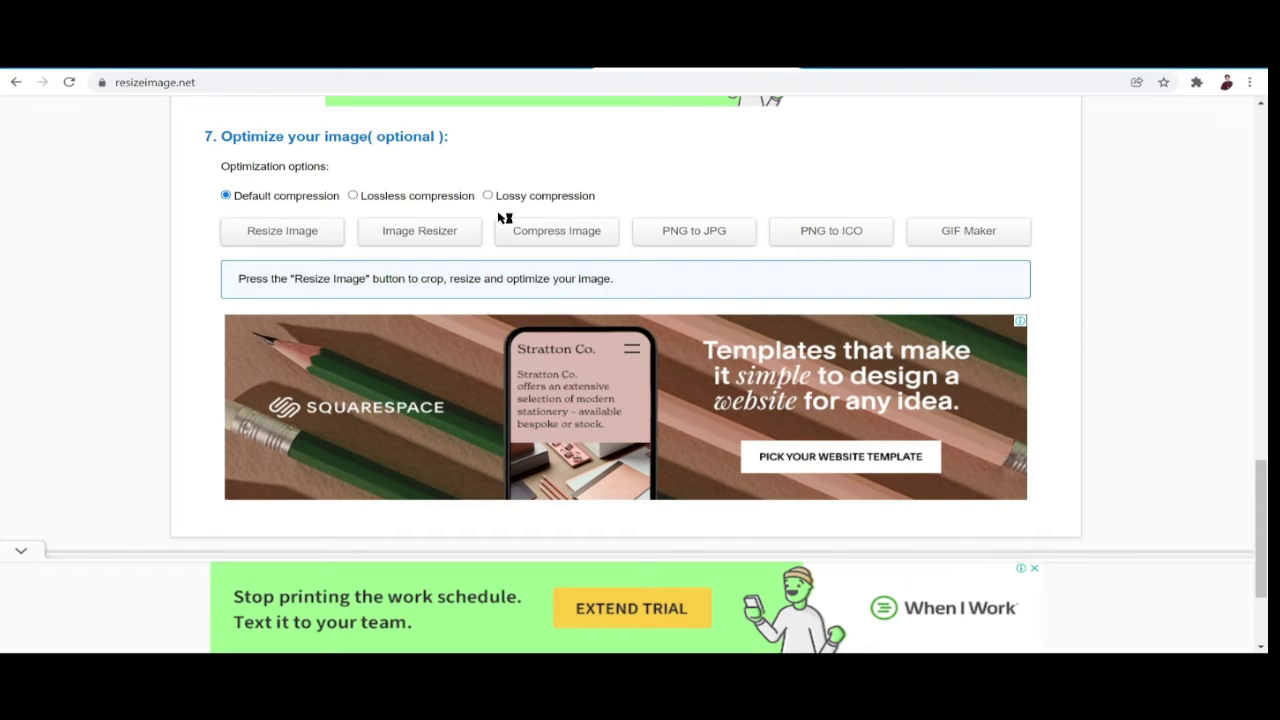
click(287, 239)
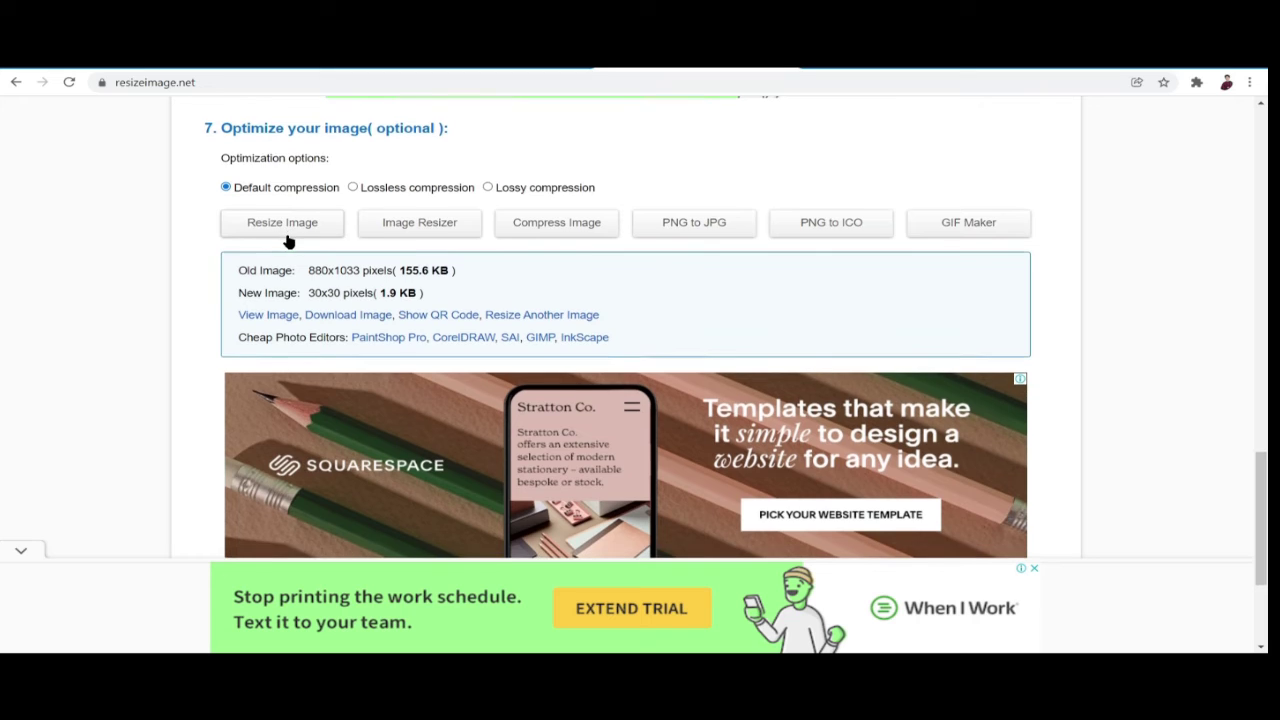
click(270, 315)
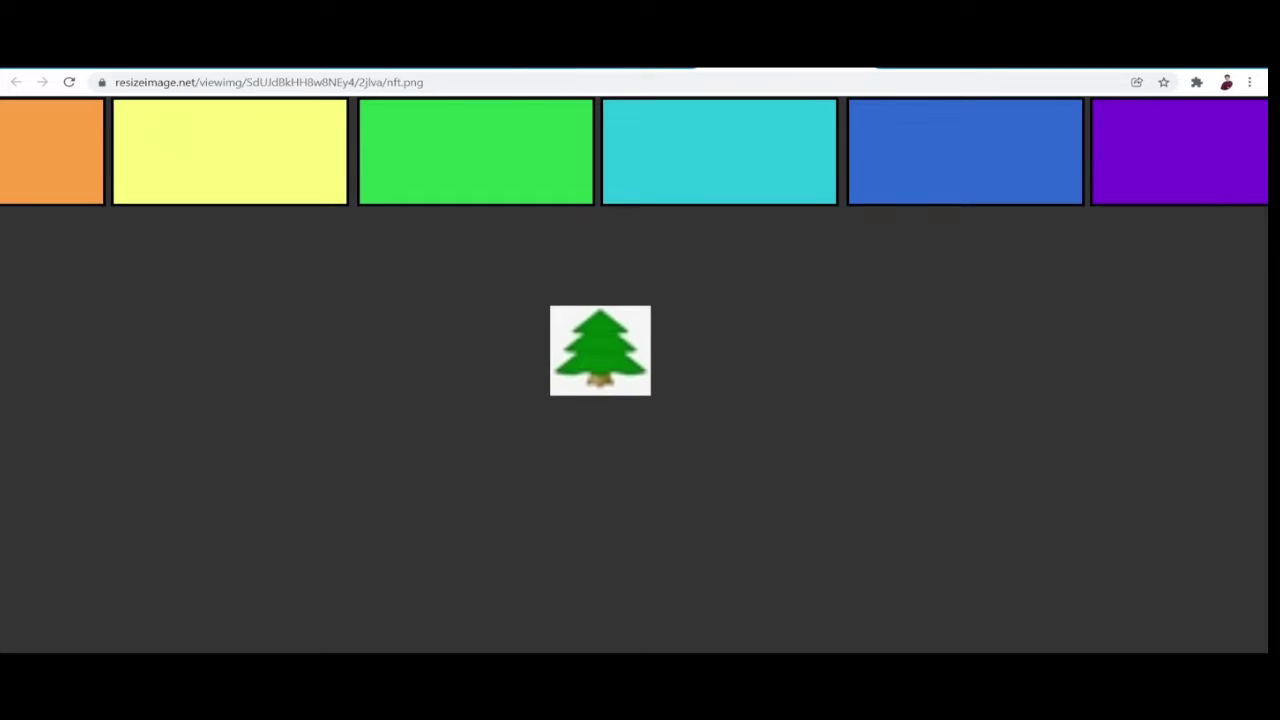
Close the resized image view and try scales of 3% and 30% in the resize settings
key(ctrl+w)
scroll(470, 418, up, 6)
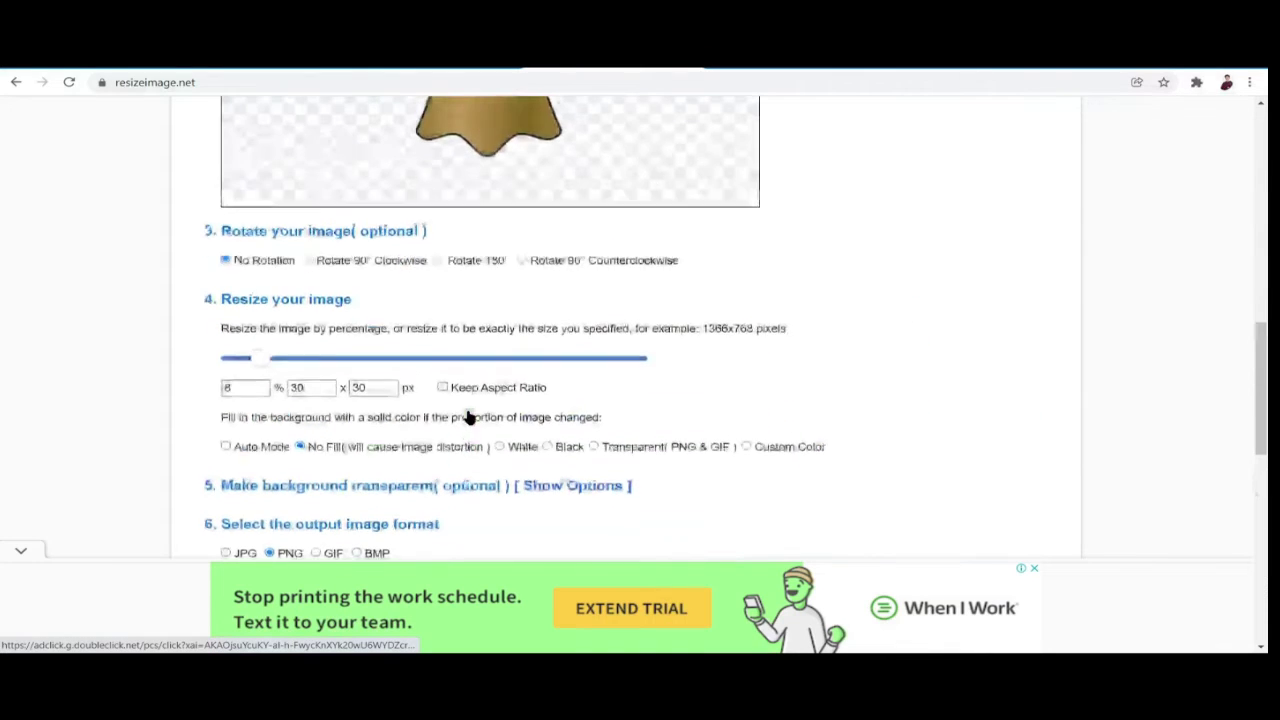
click(243, 390)
text(0)
key(BackSpace)
text(3)
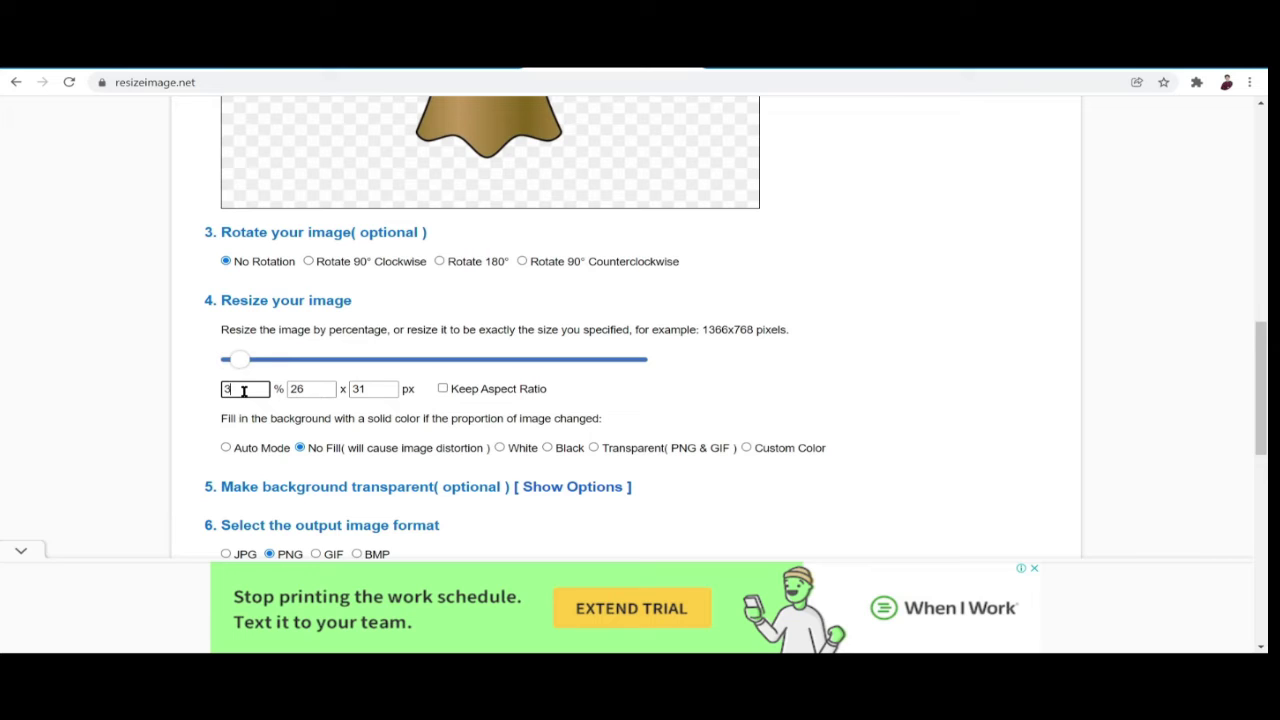
text(0)
click(330, 390)
click(243, 391)
click(311, 390)
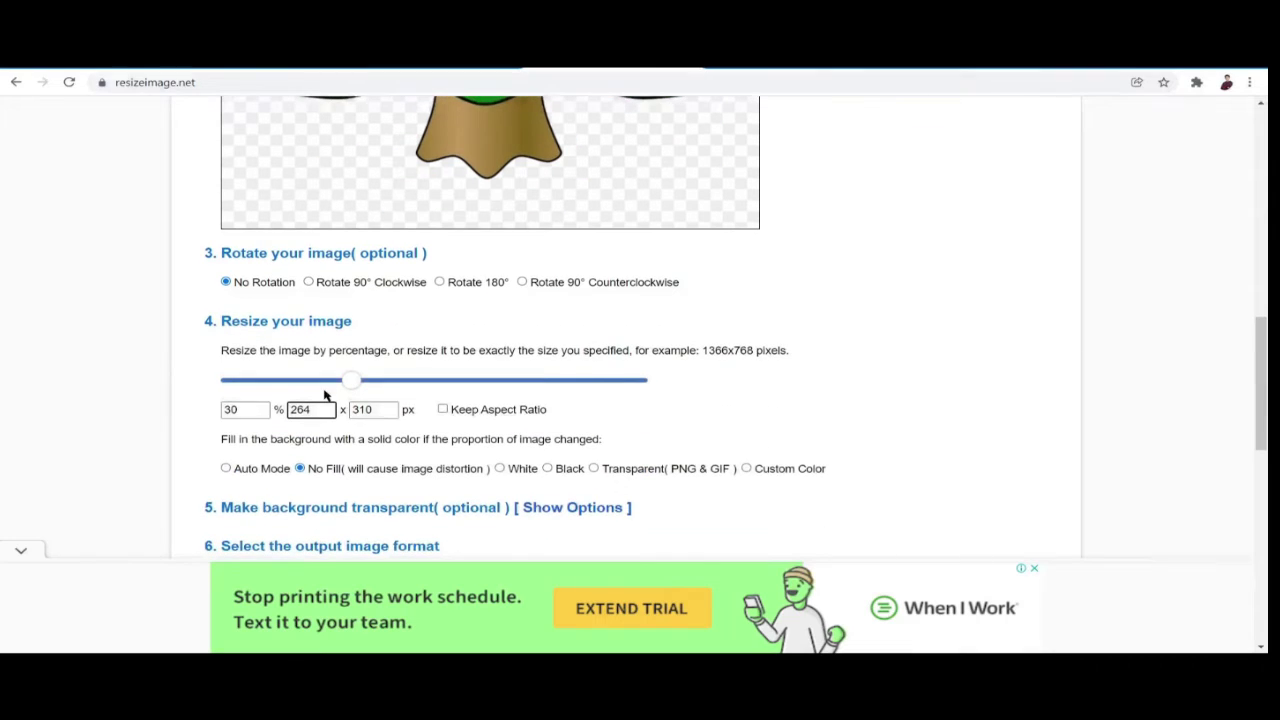
Set the tree image's scale to 8% and its width and height to 30 x 30 px
click(249, 409)
key(BackSpace)
key(BackSpace)
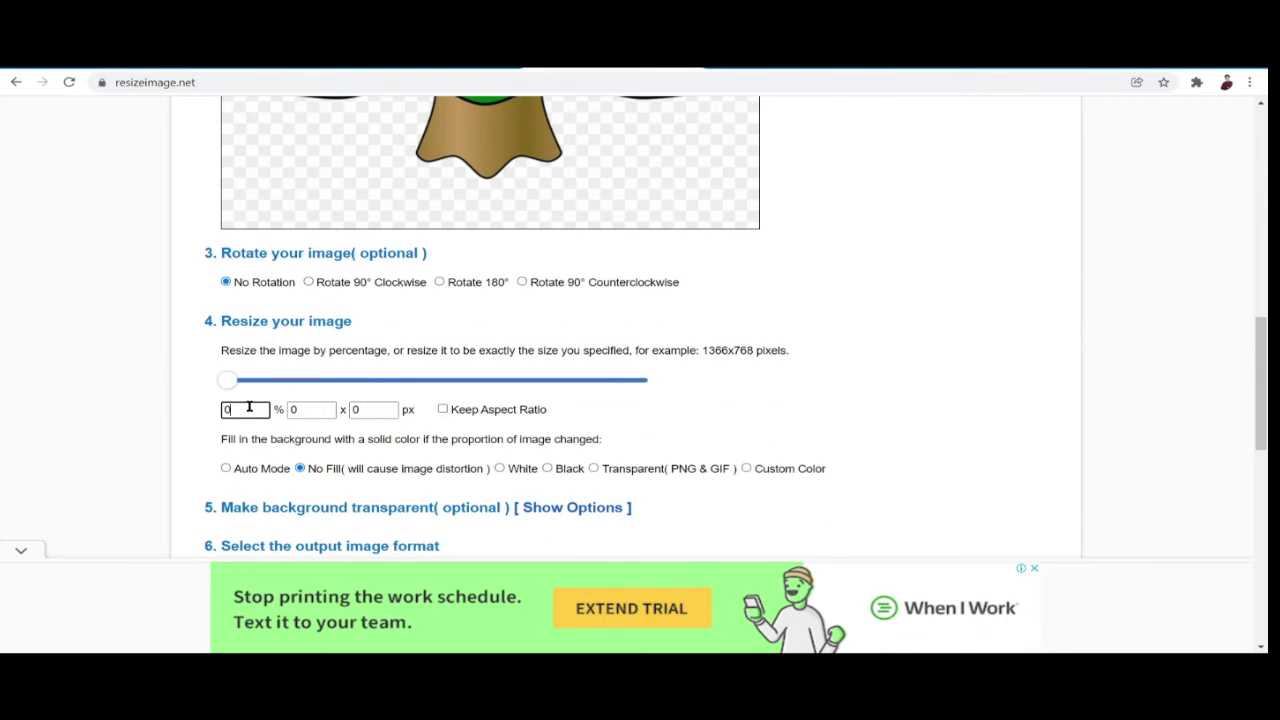
text(10)
key(BackSpace)
key(BackSpace)
text(8)
click(320, 410)
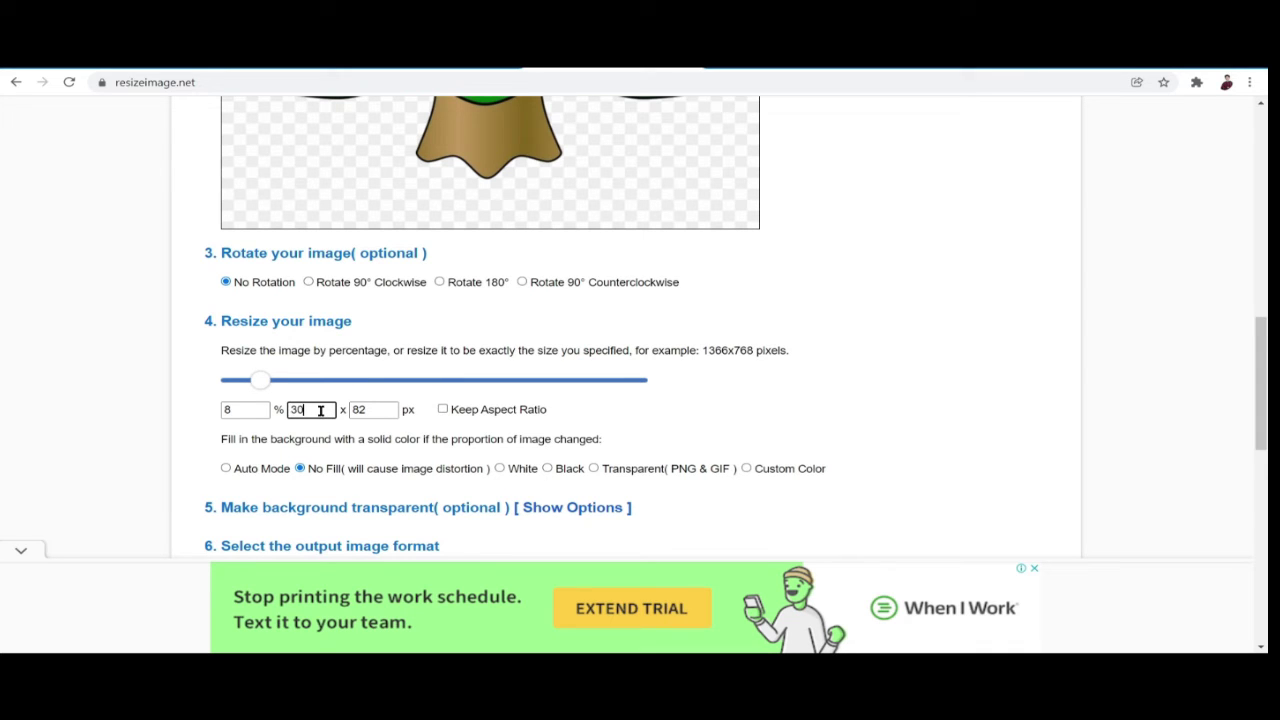
click(375, 410)
key(BackSpace)
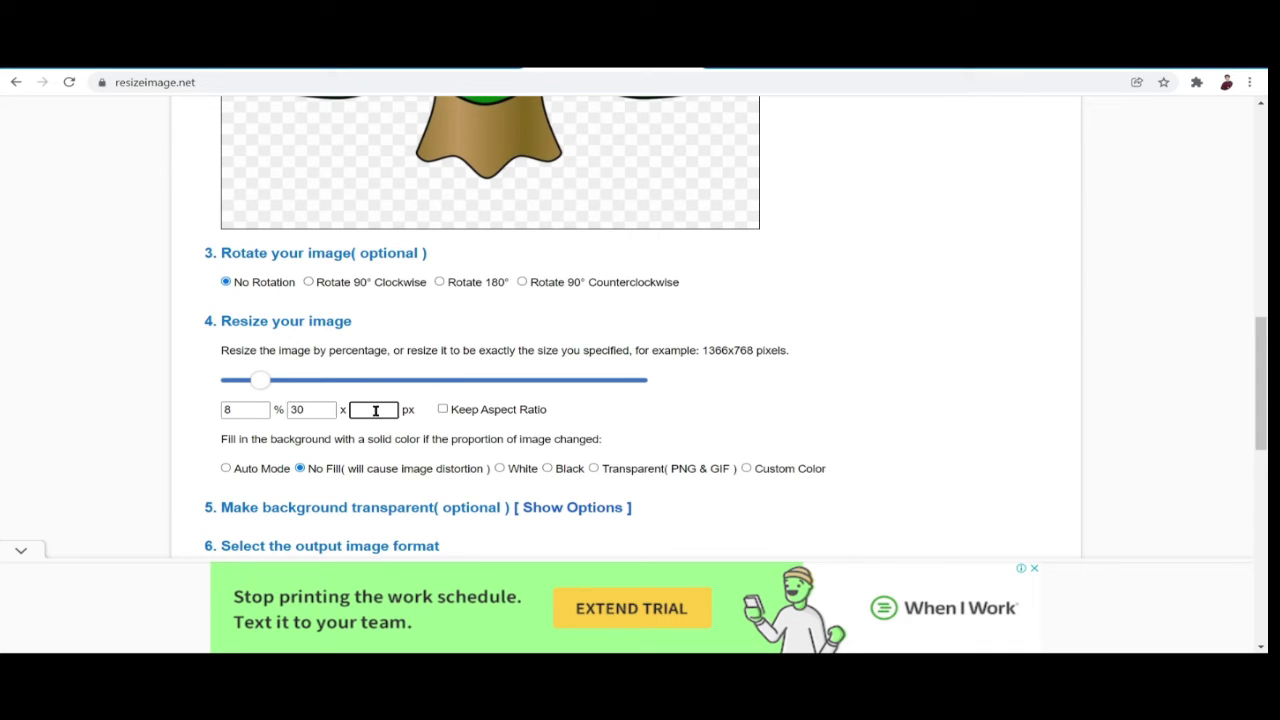
Resize the tree image with PNG output and default compression, download the result, and dismiss the ad
scroll(375, 410, down, 4)
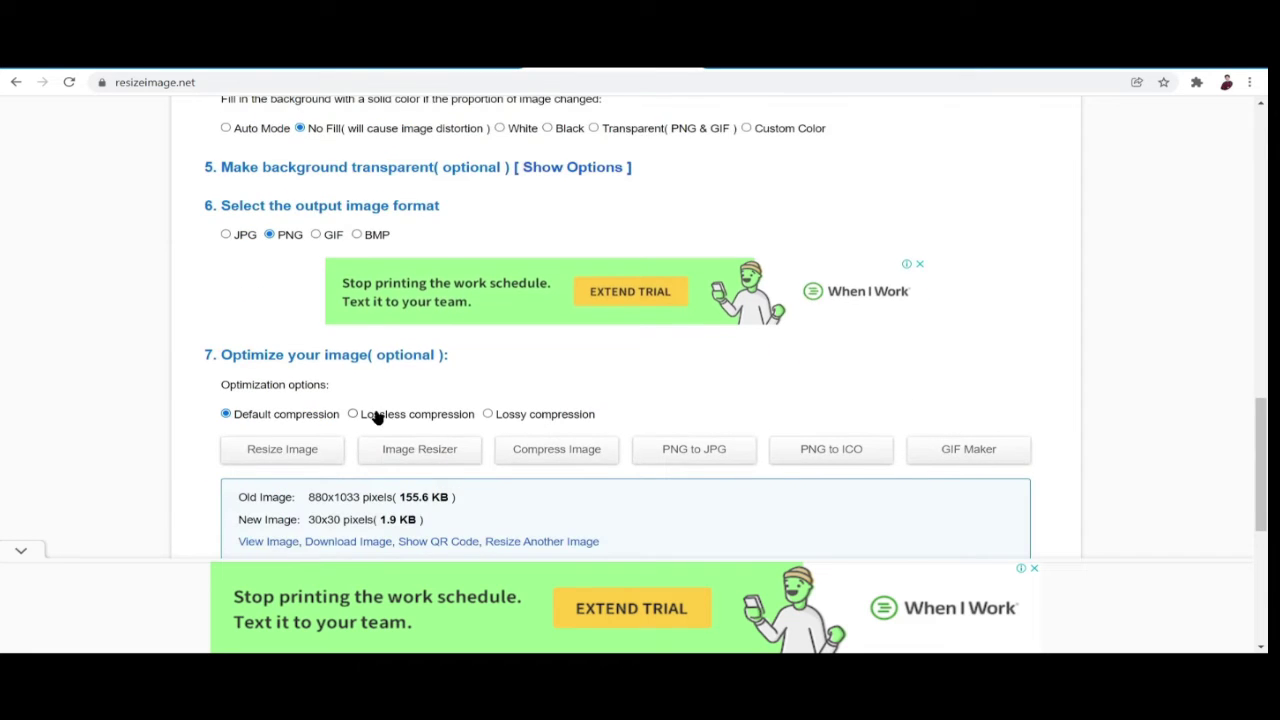
click(311, 424)
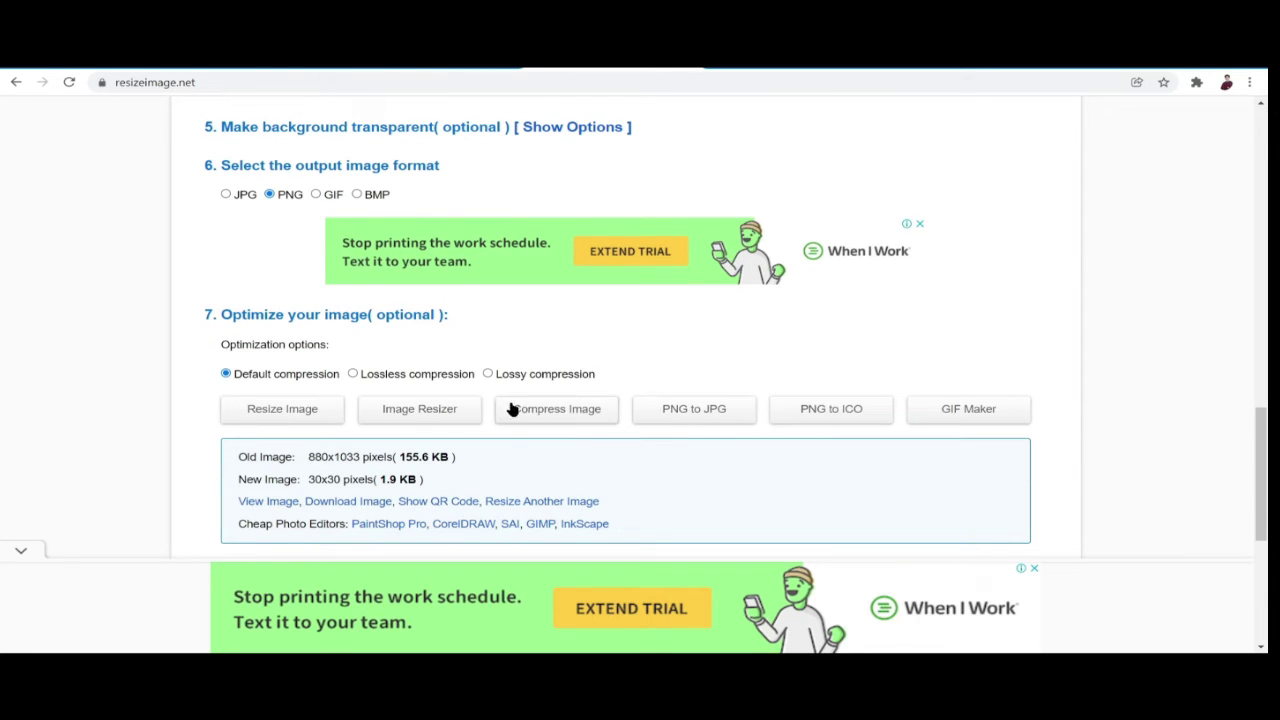
scroll(552, 457, down, 1)
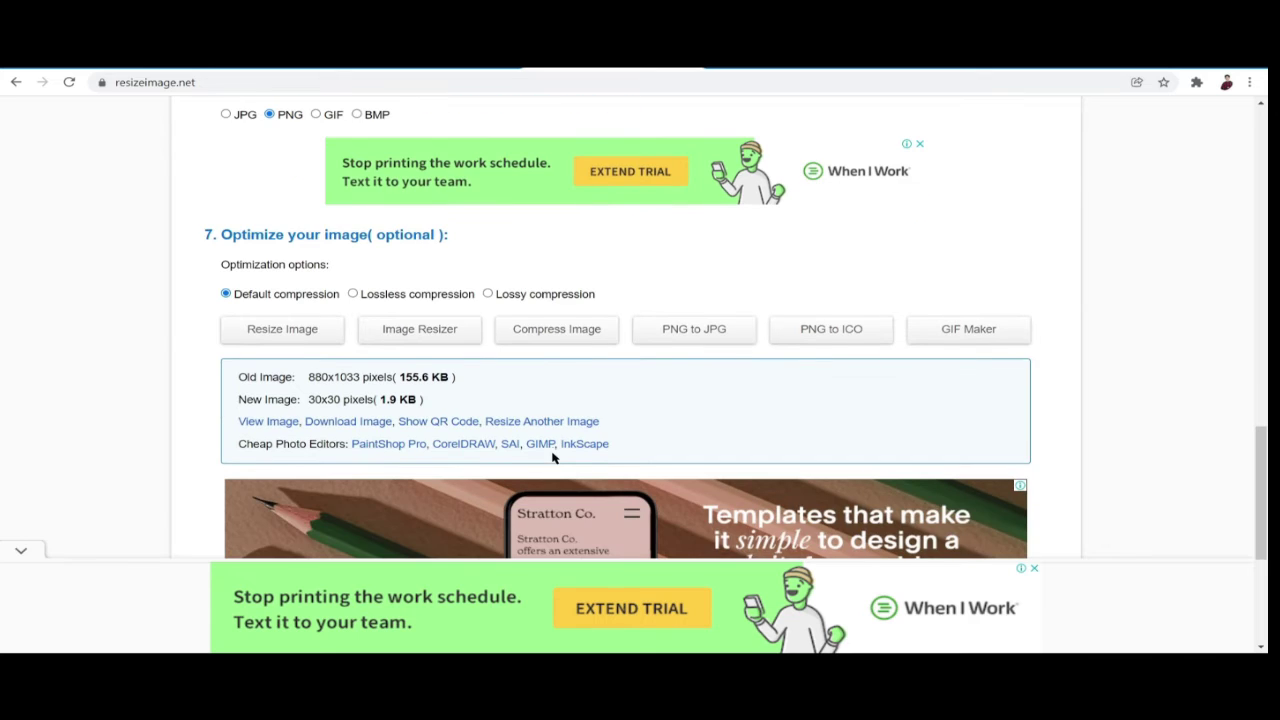
scroll(487, 412, down, 3)
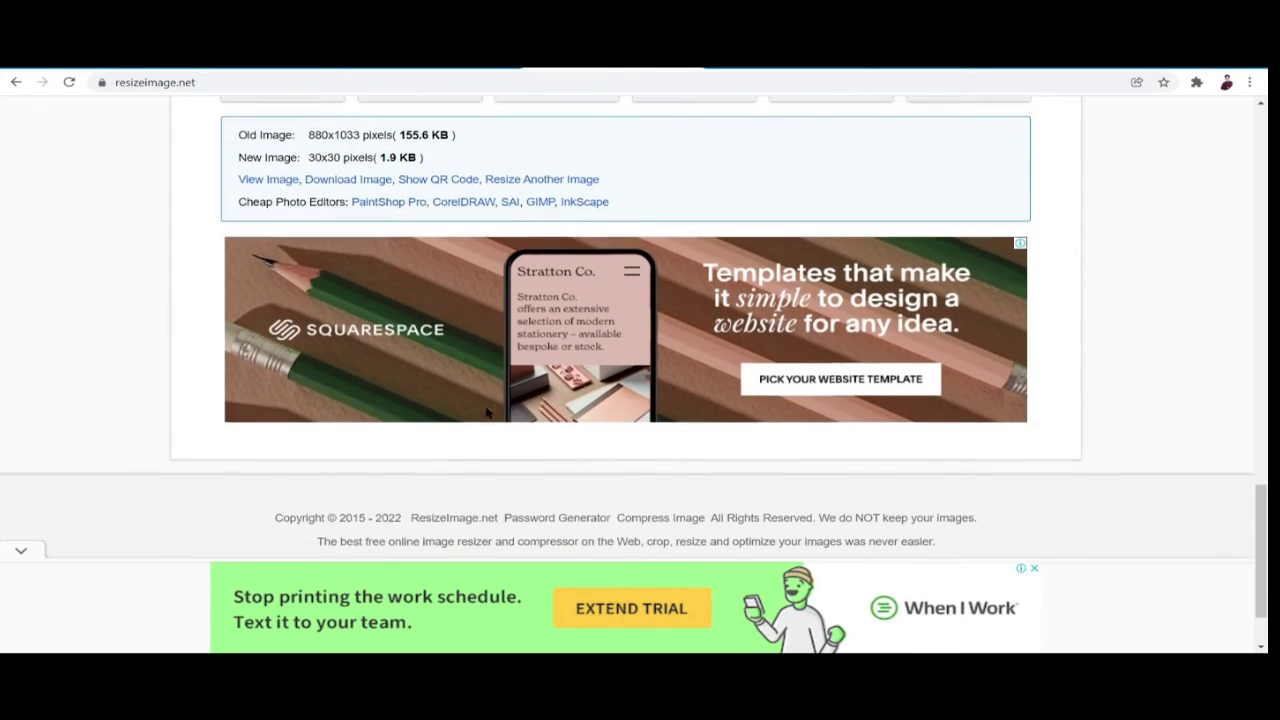
scroll(460, 390, up, 2)
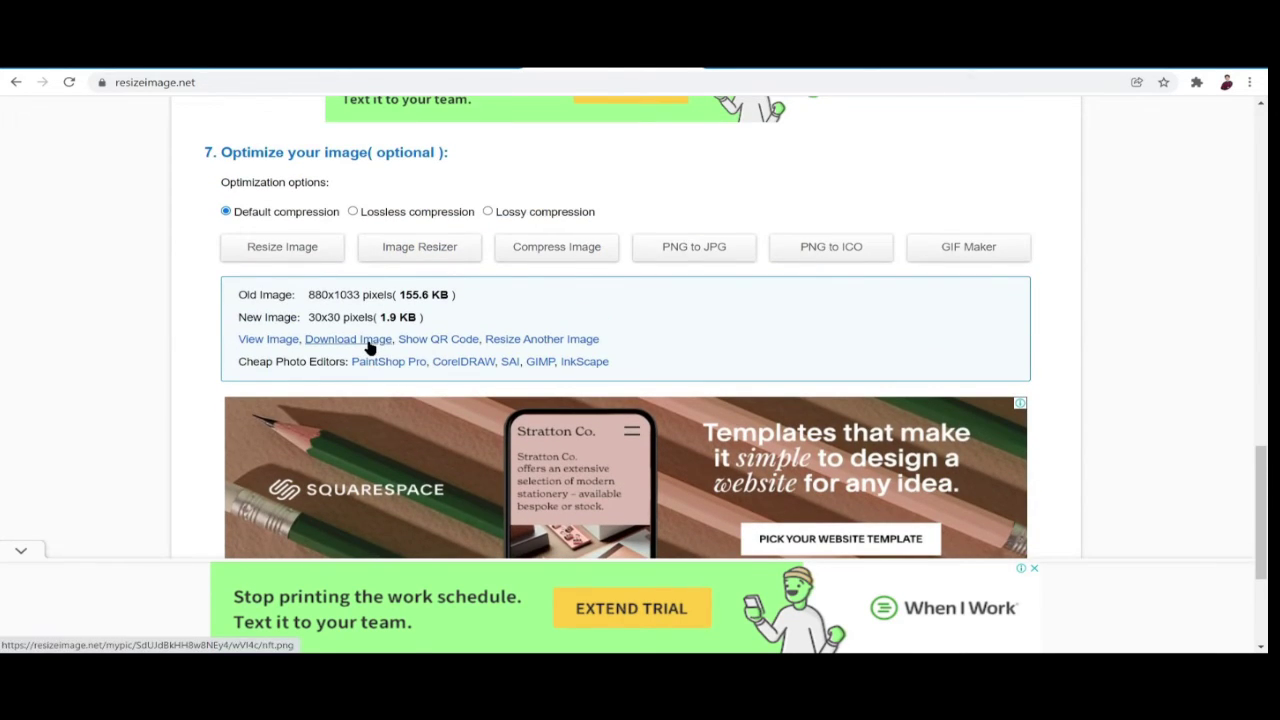
click(368, 344)
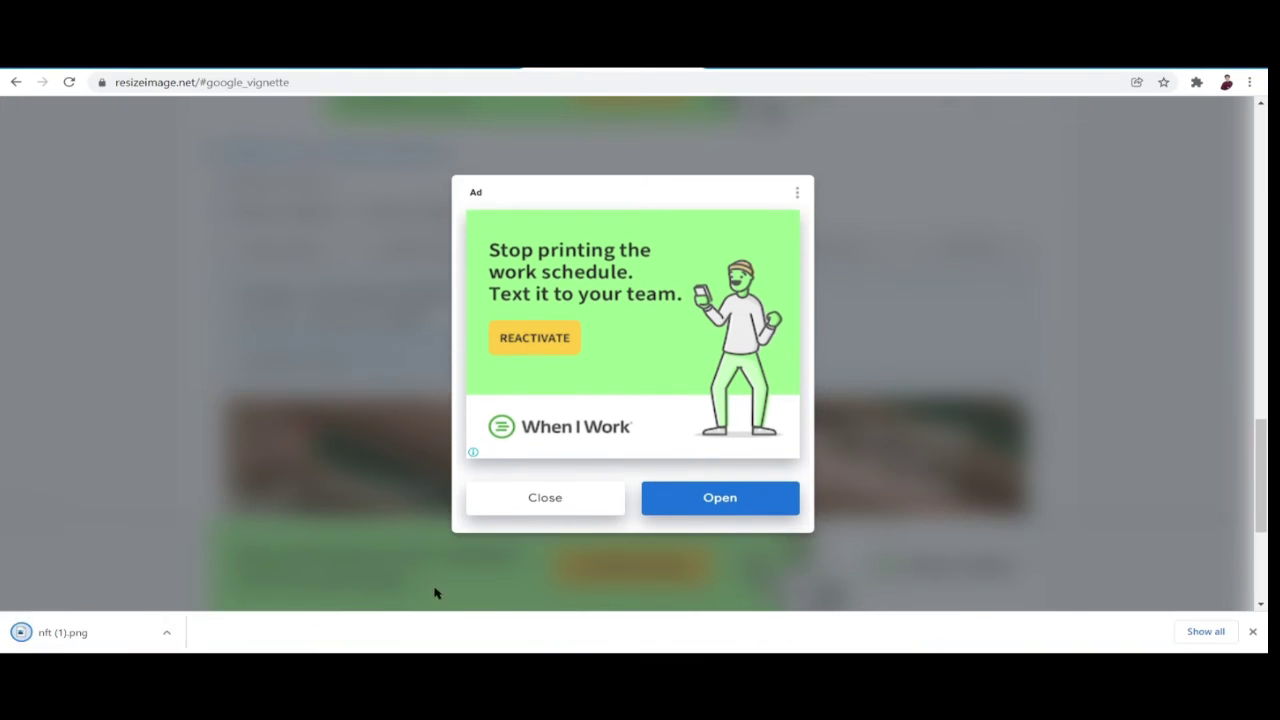
click(435, 593)
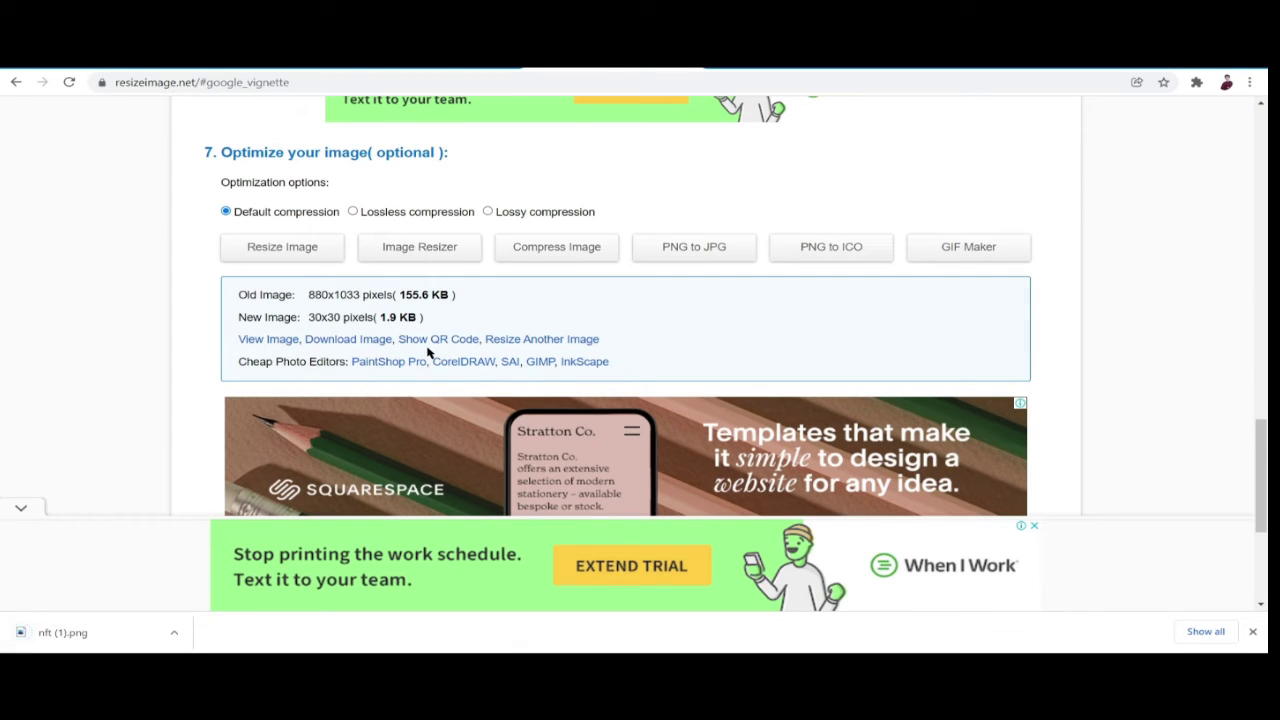
Switch to Pixilart and open the photo nft (1) from Downloads, replacing the current drawing
key(ctrl+Tab)
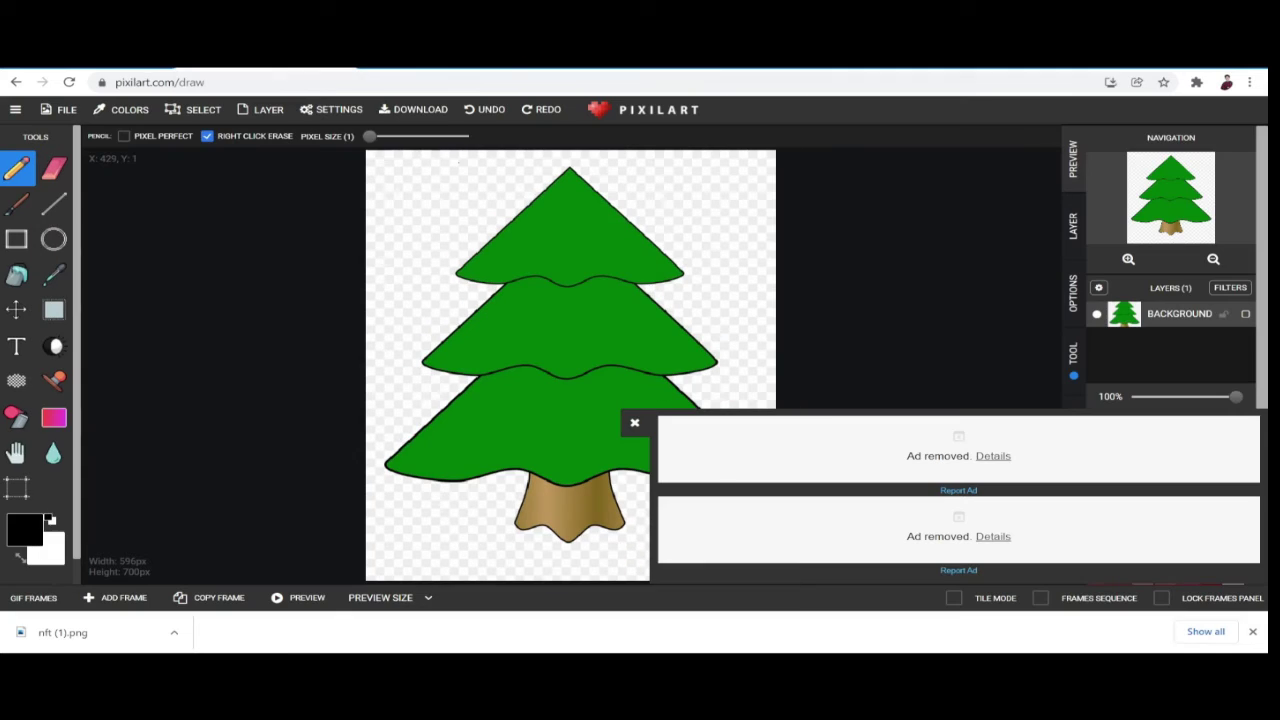
click(634, 422)
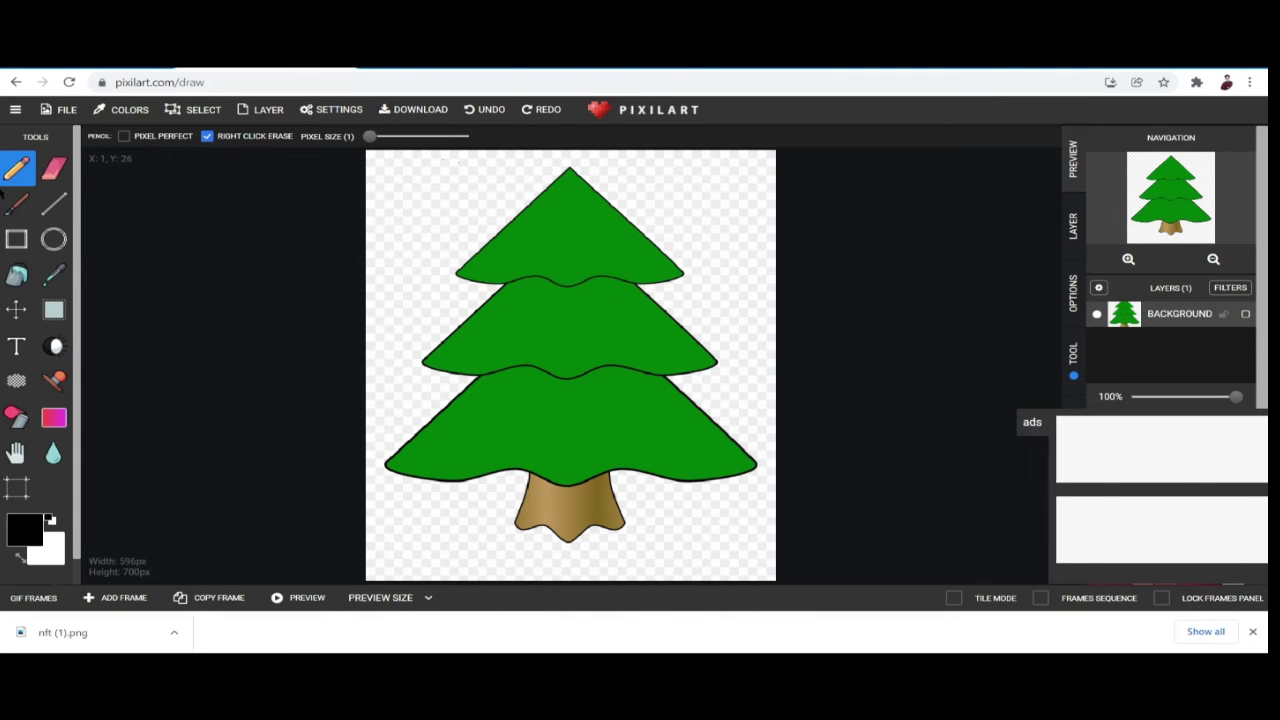
click(55, 110)
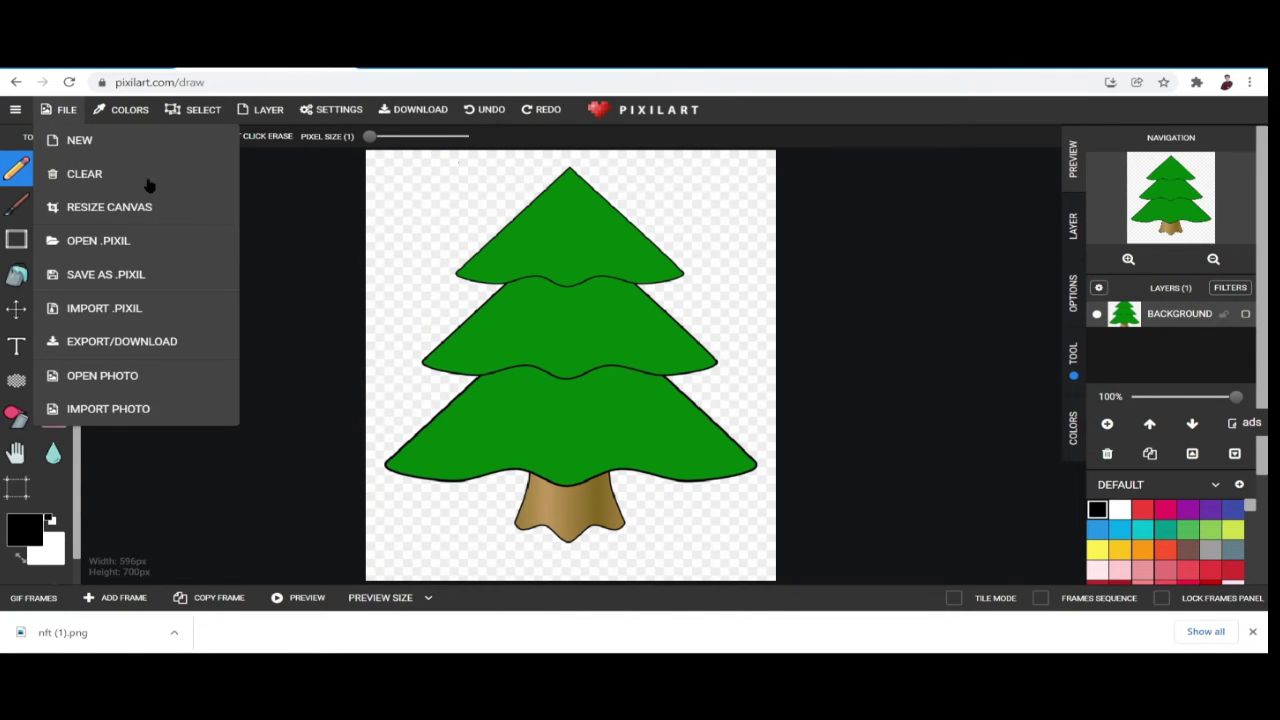
click(103, 376)
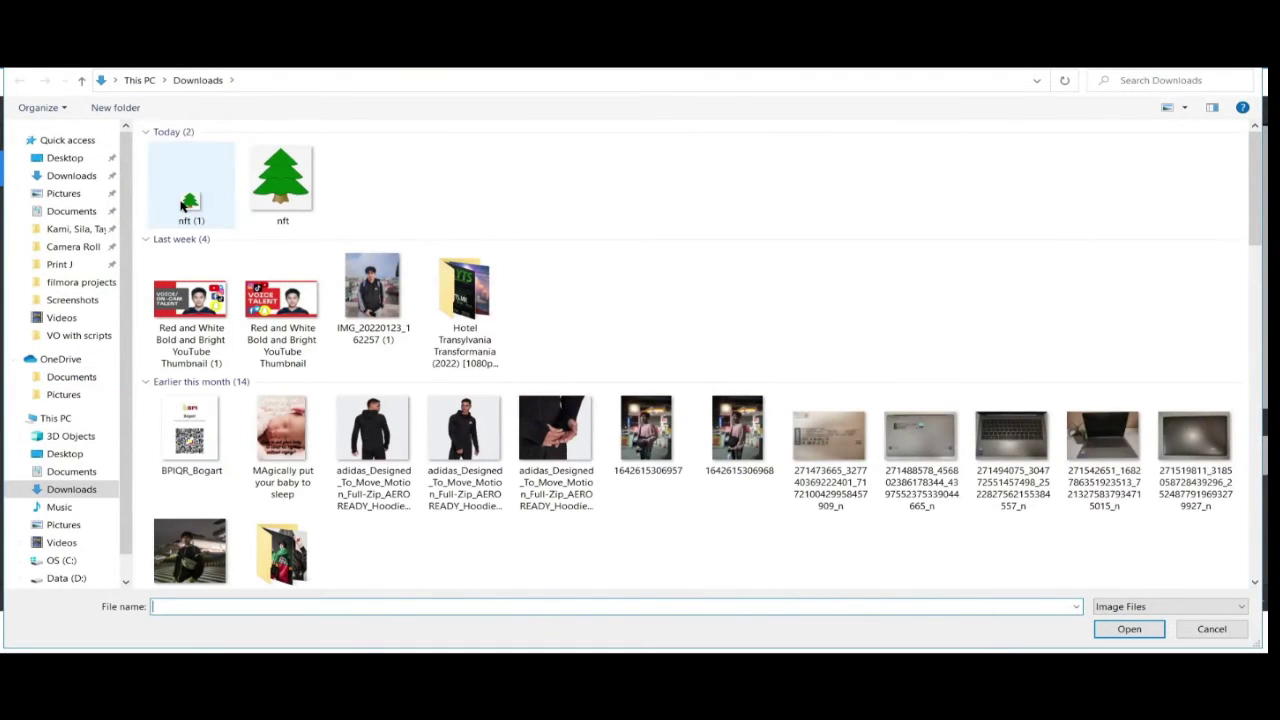
double_click(182, 205)
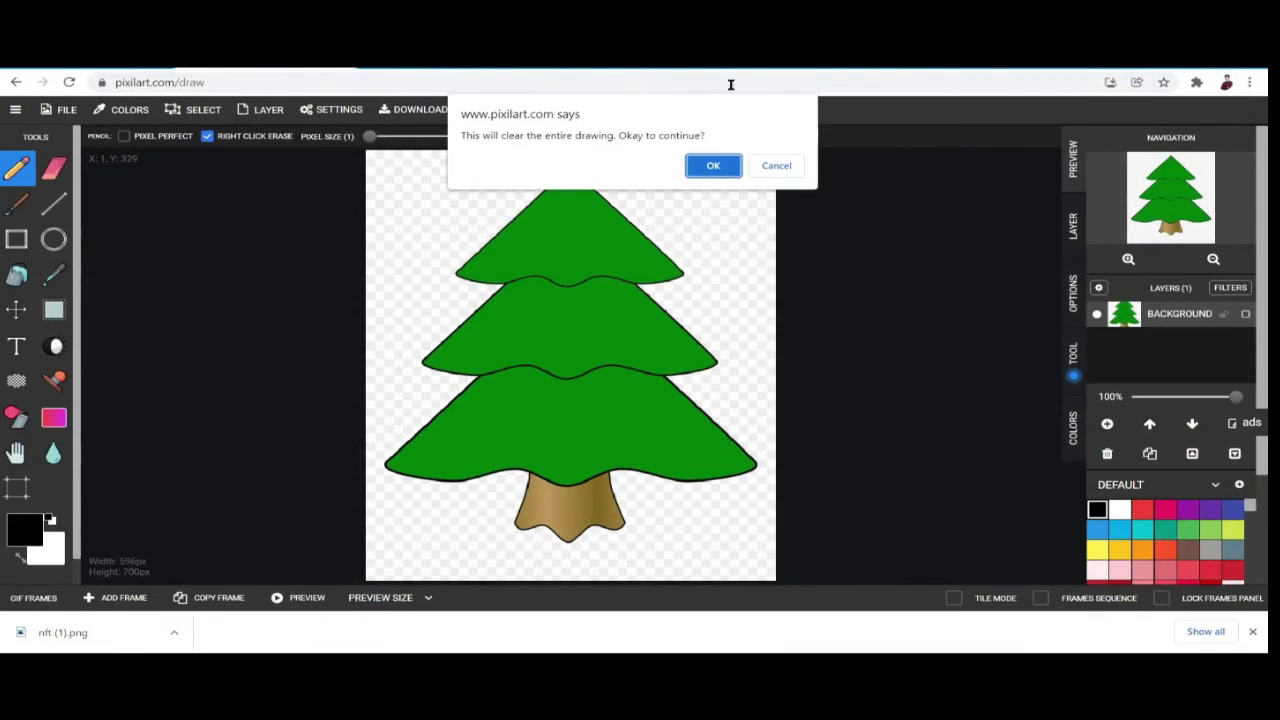
click(713, 167)
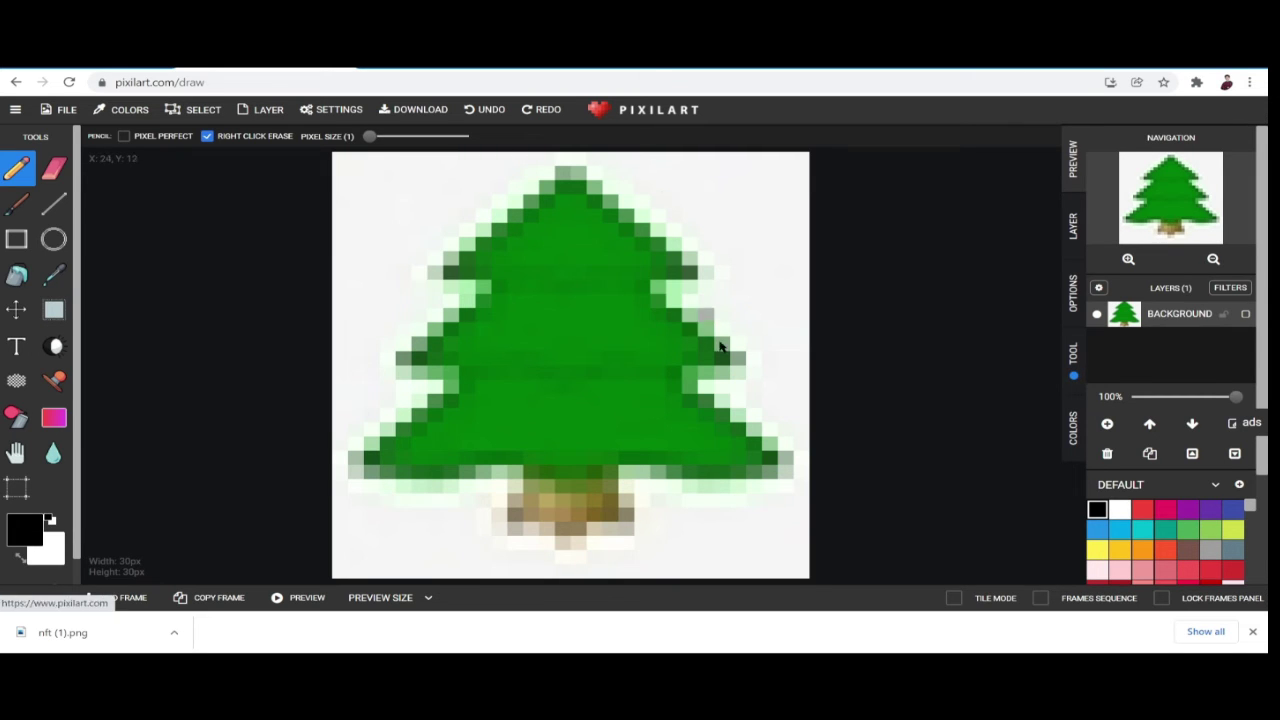
Add a new layer above the tree's background layer and make the new layer active
scroll(727, 356, up, 5)
scroll(727, 356, down, 5)
scroll(727, 356, up, 2)
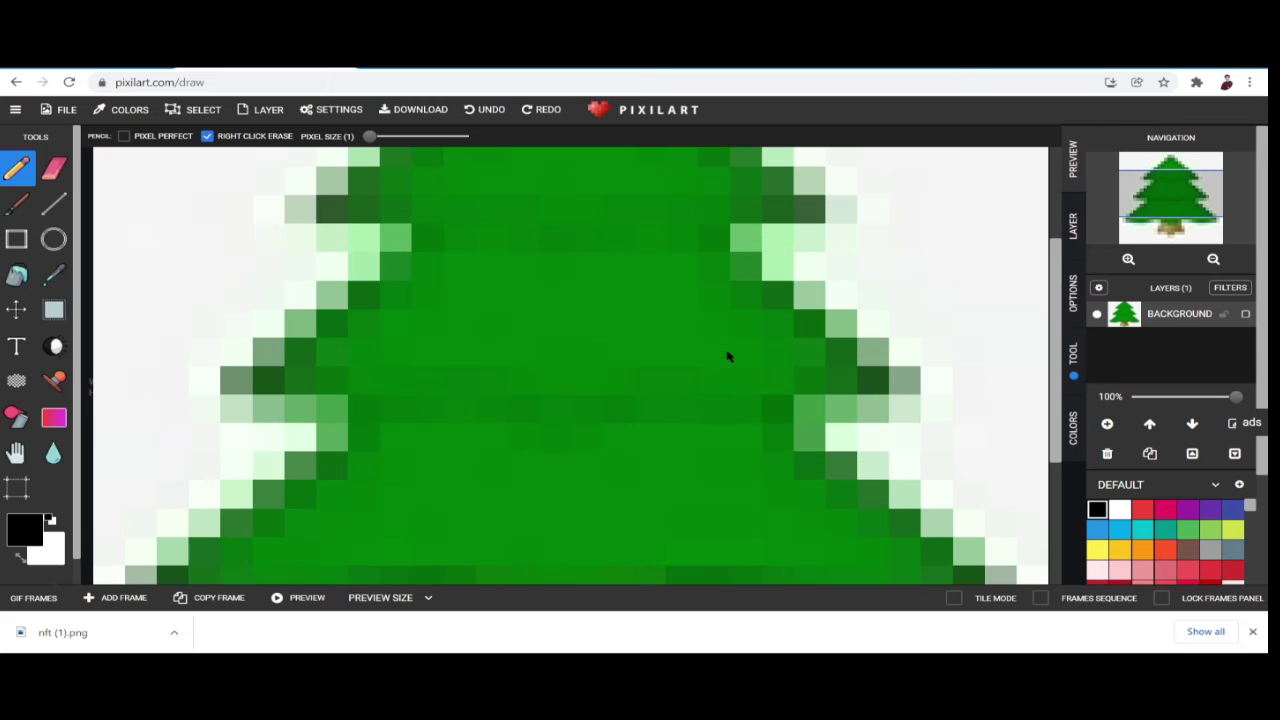
scroll(934, 206, down, 2)
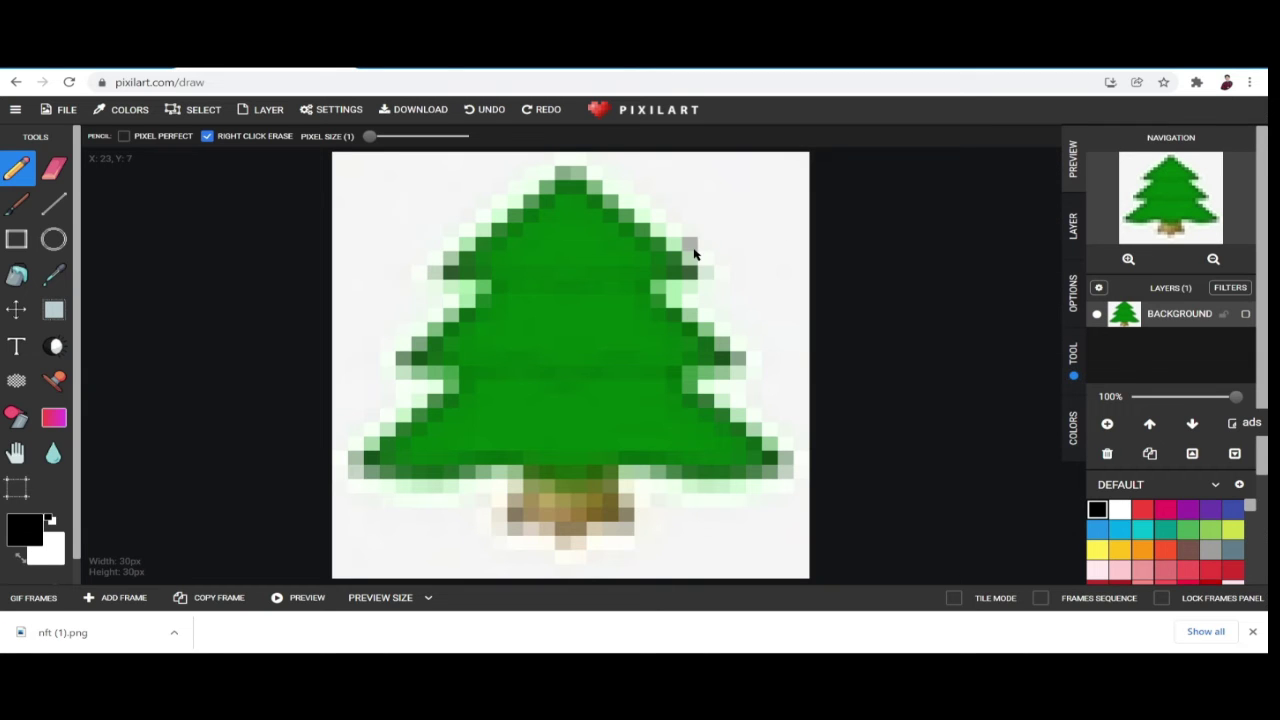
click(1107, 424)
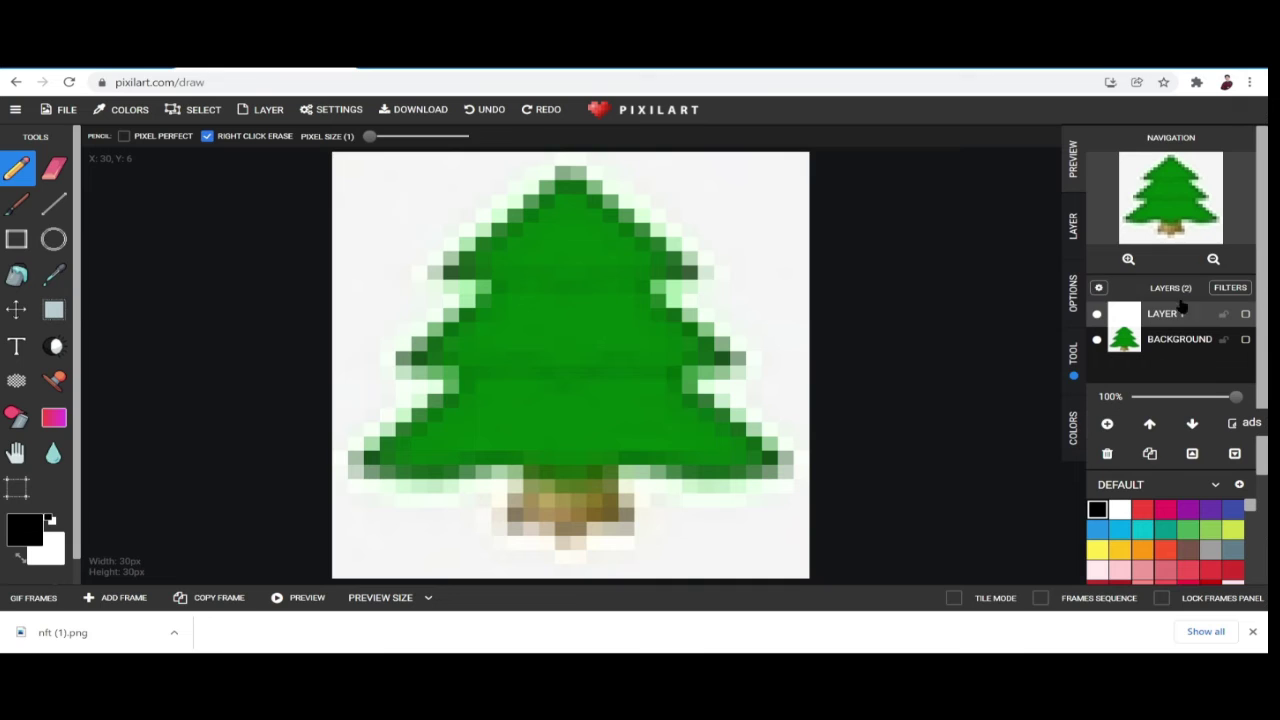
click(1168, 341)
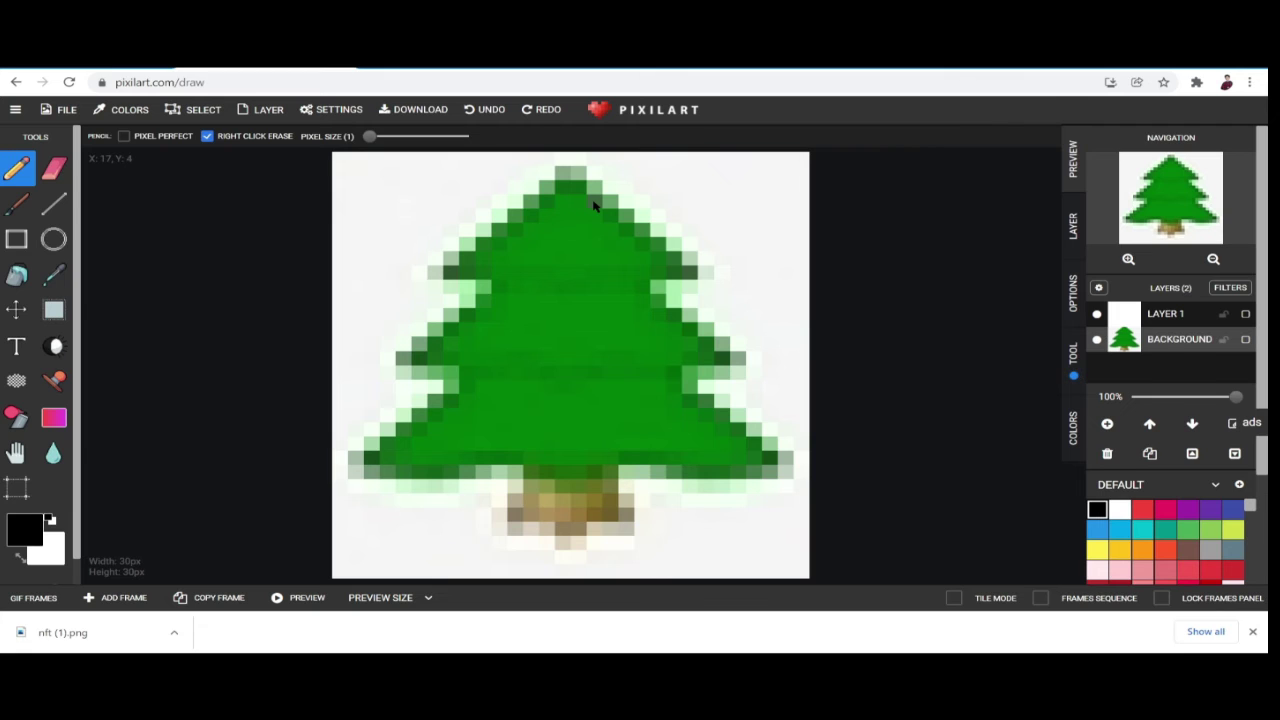
click(1160, 316)
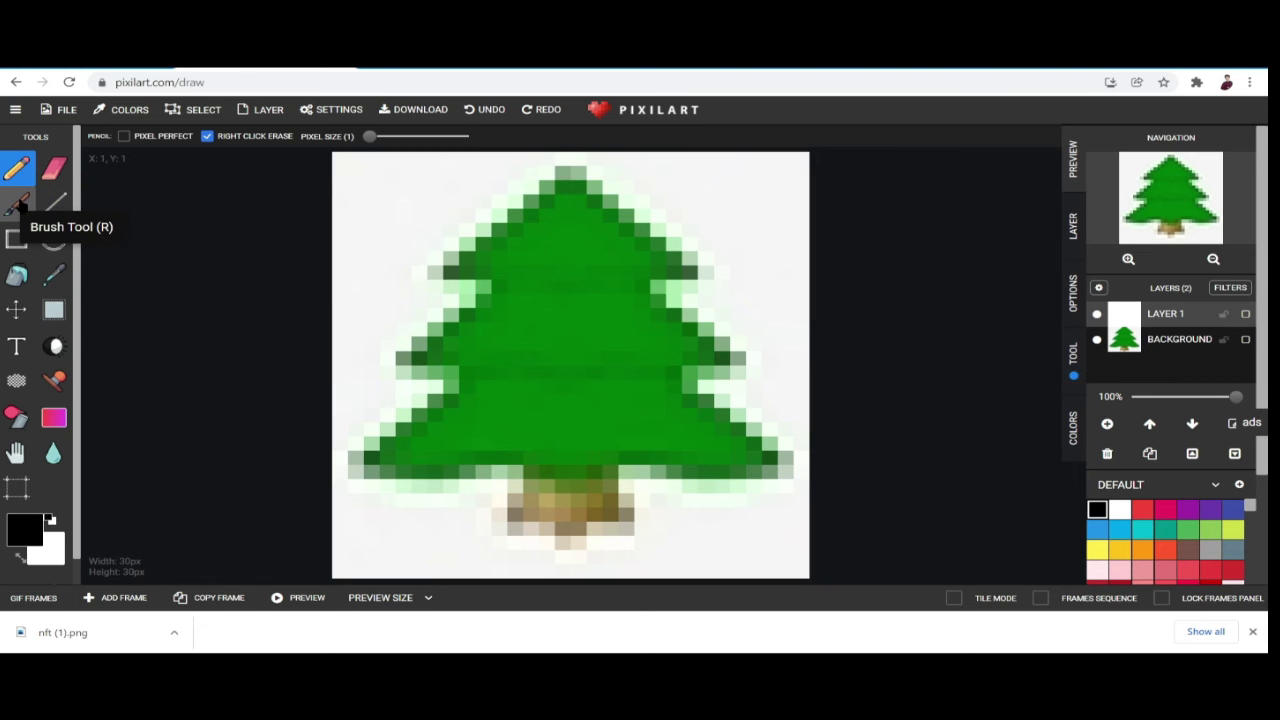
Try filling the new layer with black using the Bucket tool, and undo the fill
click(18, 275)
click(499, 216)
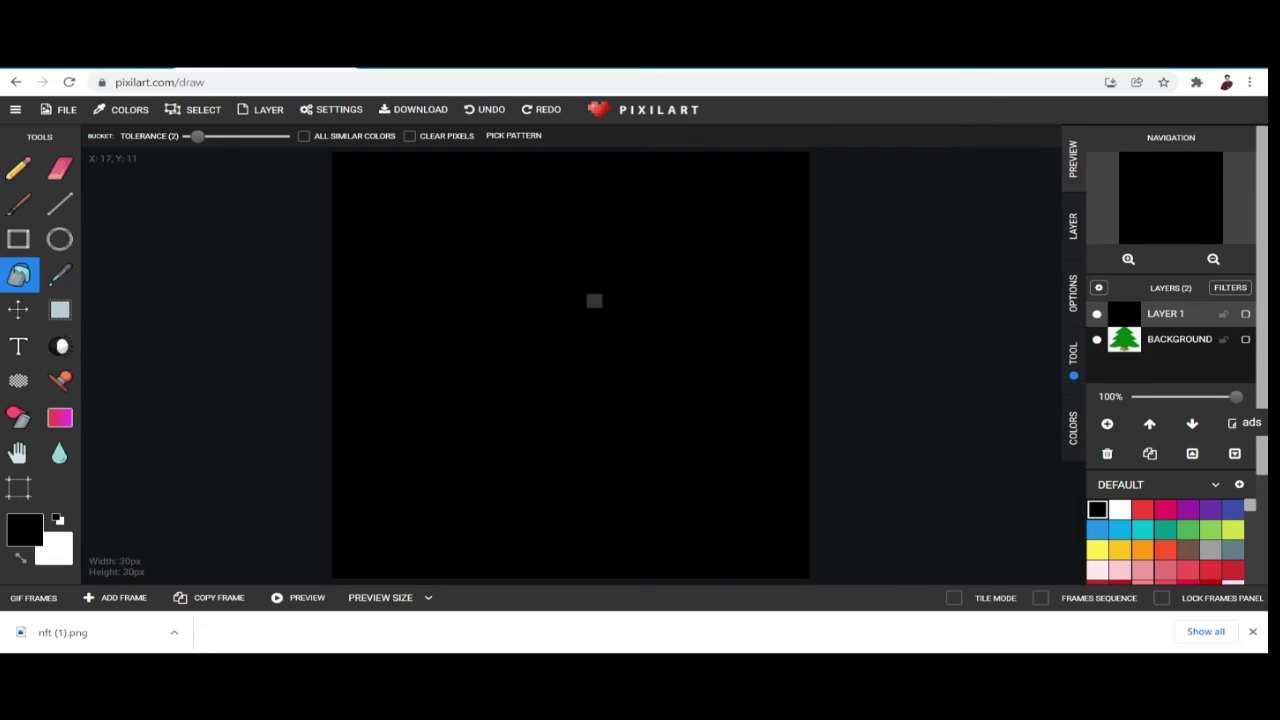
click(485, 110)
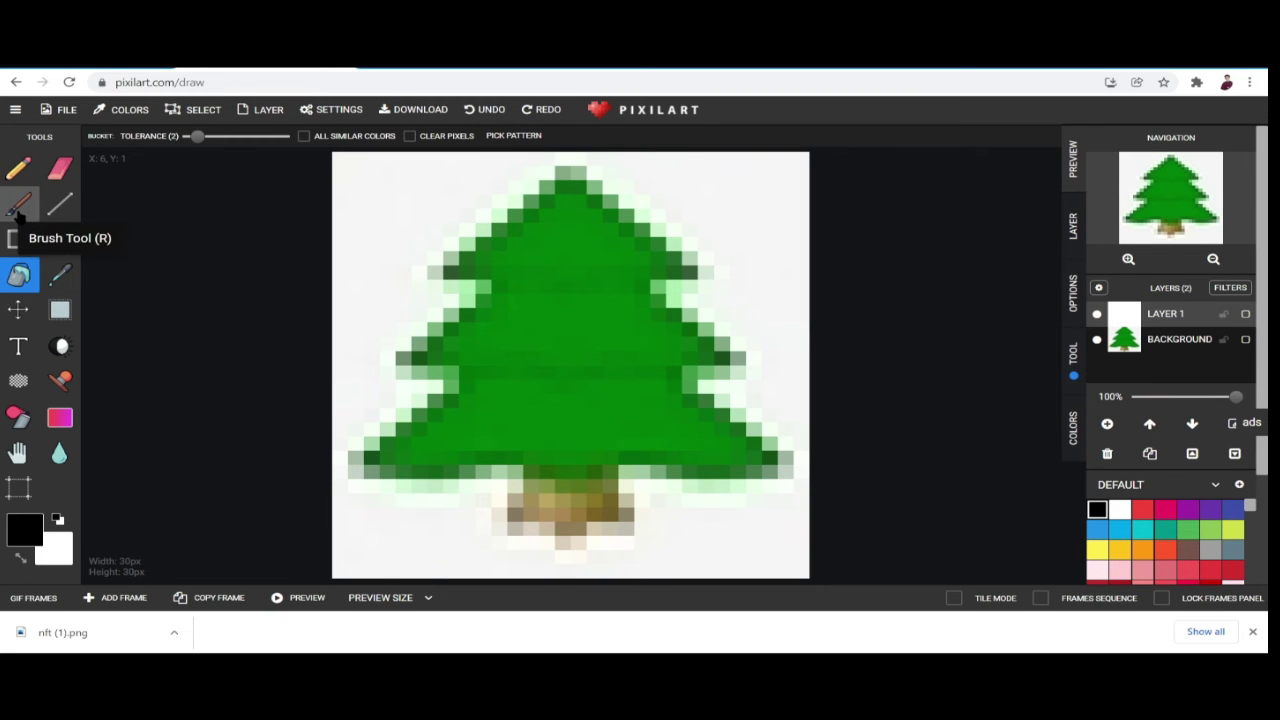
Try the Brush tool at different sizes, paint a black stroke on the tree's upper part, and undo it
click(18, 207)
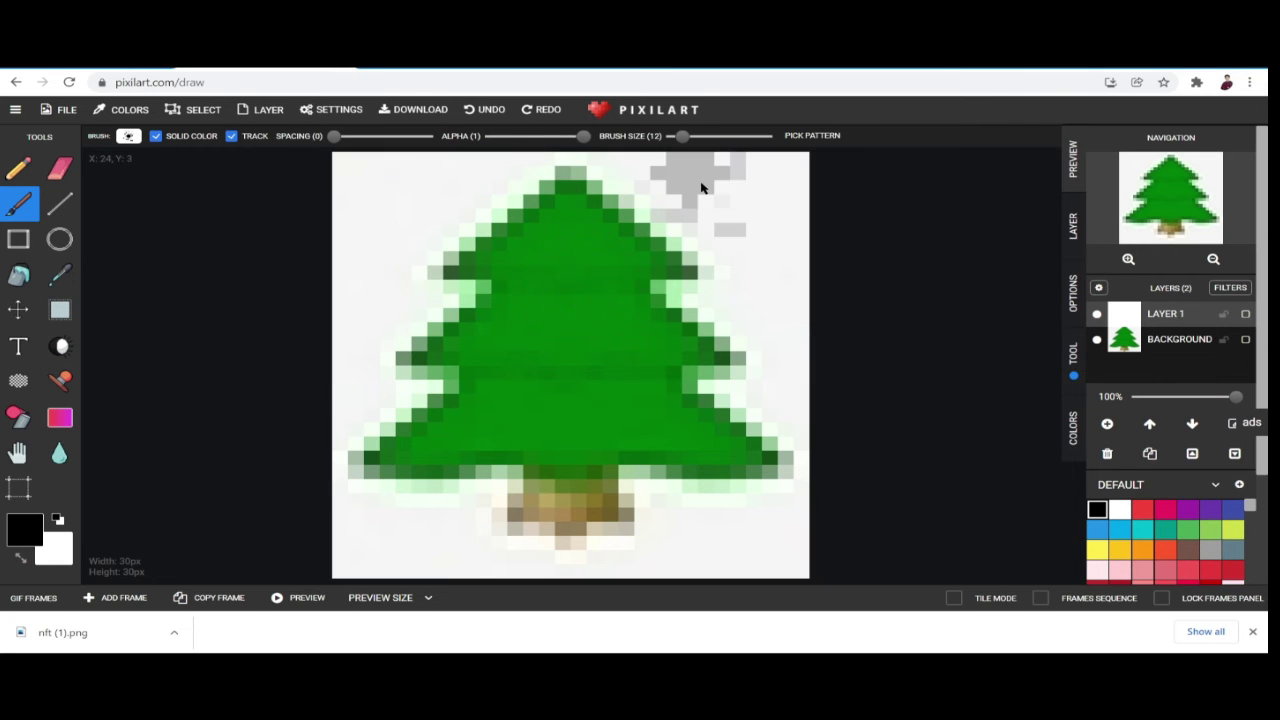
mouse_move(684, 140)
mouse_down()
mouse_move(726, 140)
mouse_move(669, 147)
mouse_move(754, 140)
mouse_move(734, 140)
mouse_up()
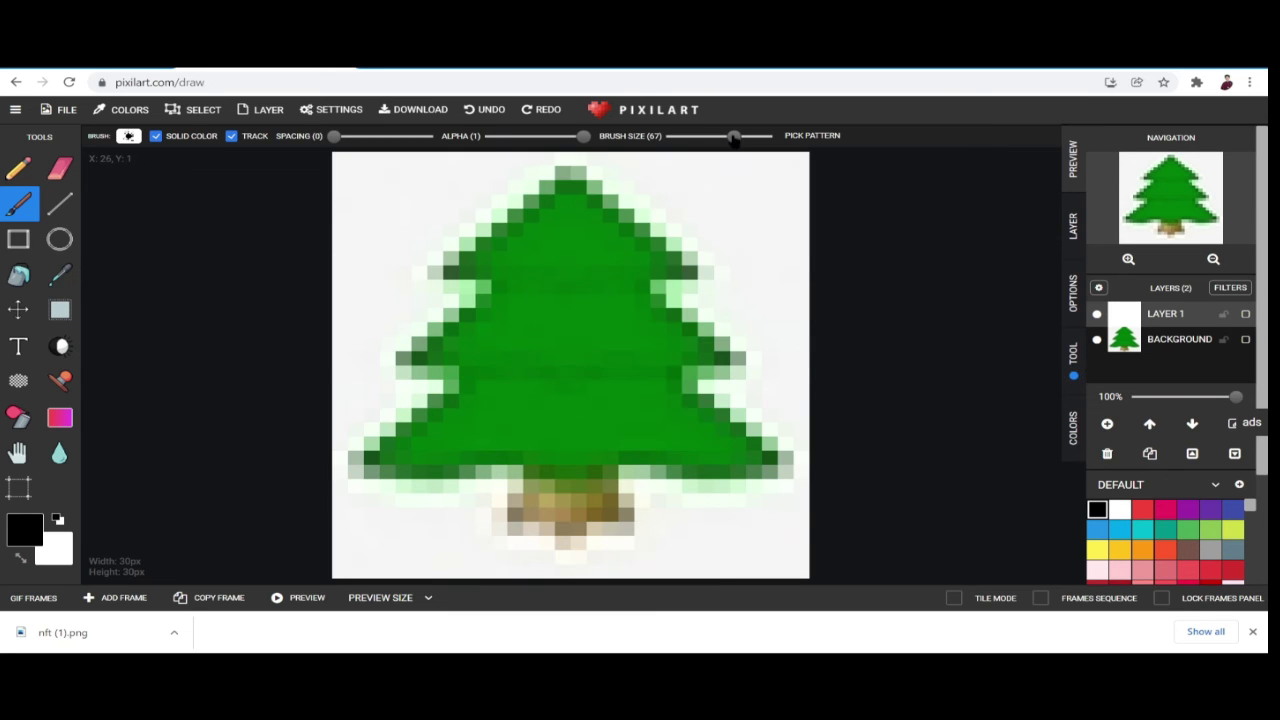
drag(733, 136, 673, 136)
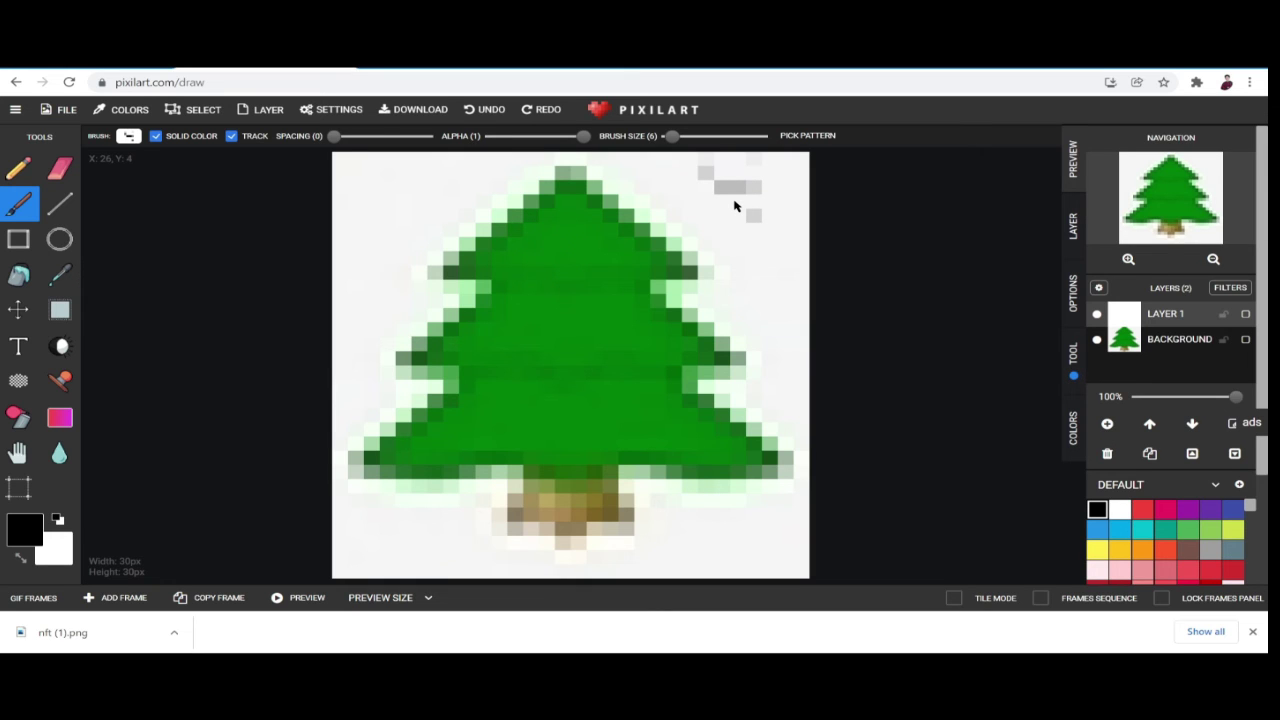
mouse_move(530, 246)
mouse_down()
mouse_move(580, 260)
mouse_move(573, 290)
mouse_up()
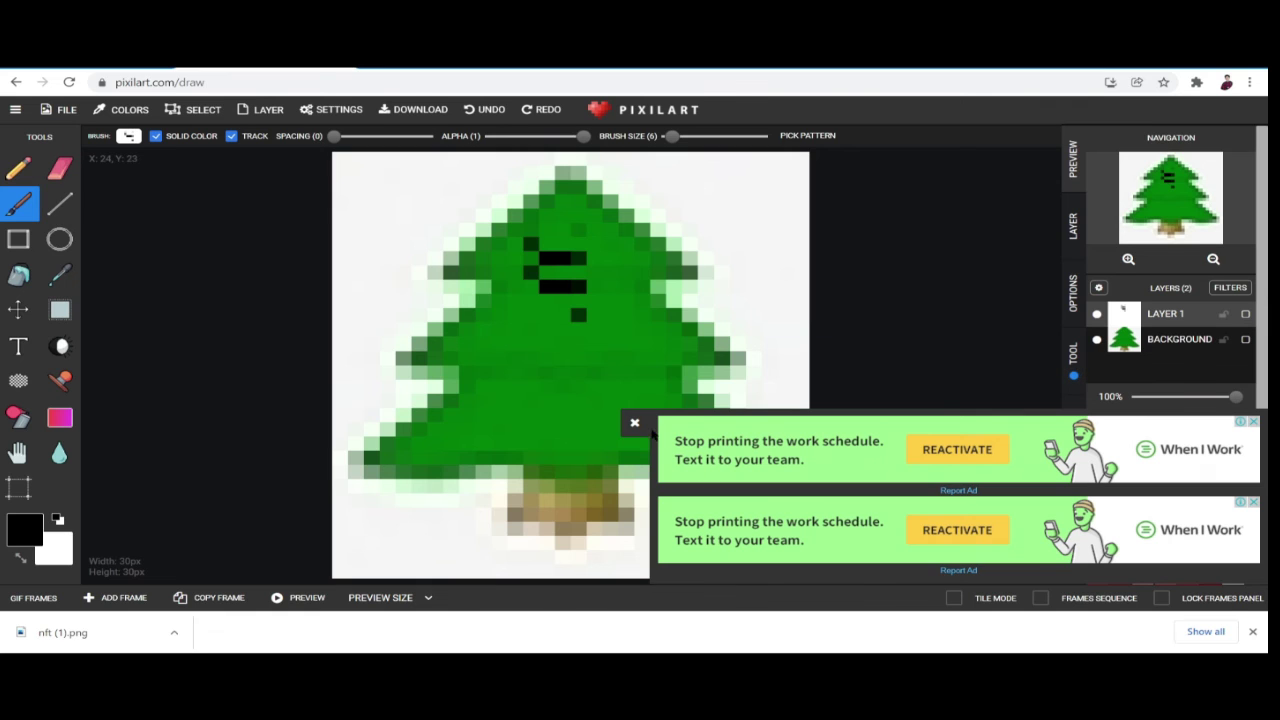
click(634, 422)
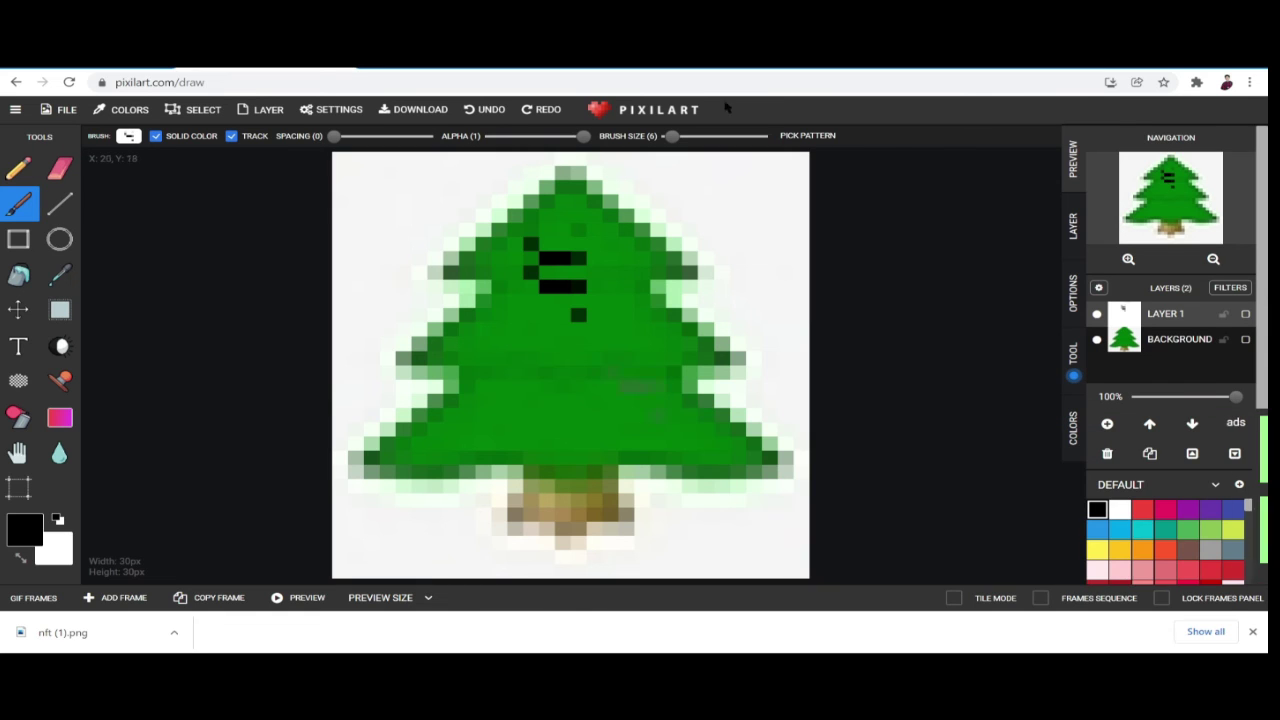
click(491, 110)
click(491, 110)
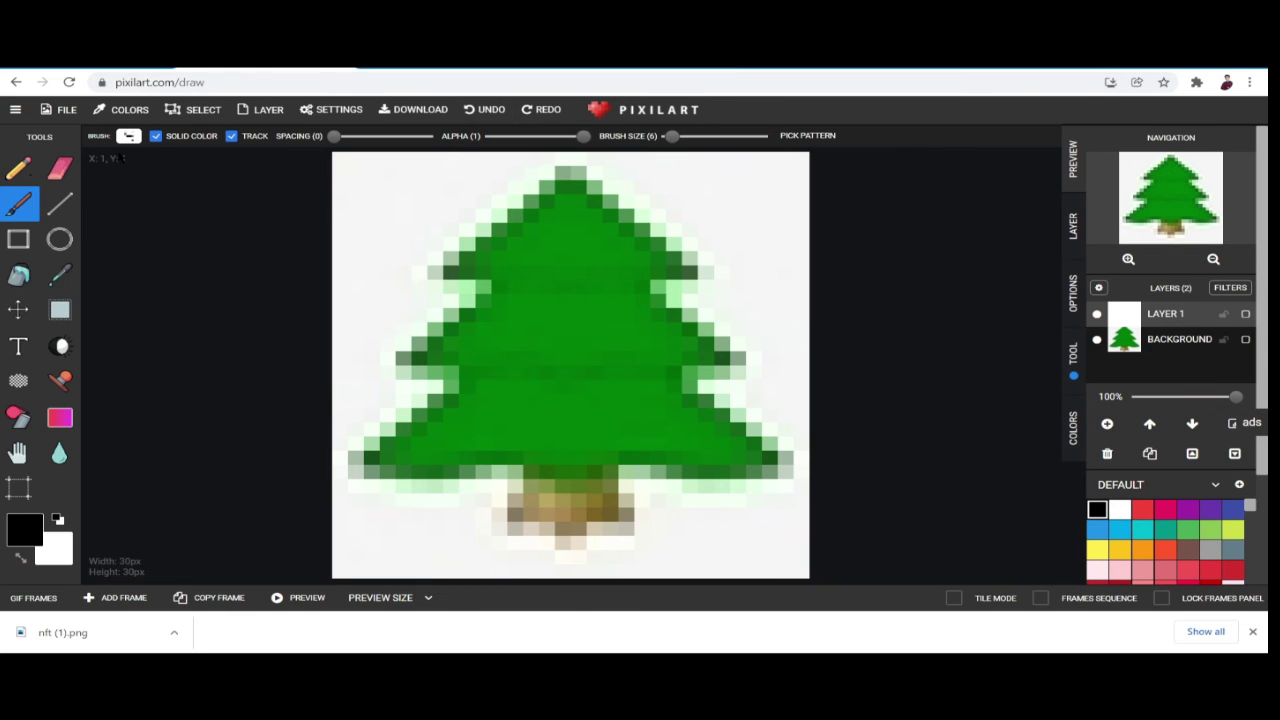
Try a black scribble on the tree's upper part with the Pencil tool at pixel size 1, and undo it
click(20, 170)
mouse_move(564, 233)
mouse_down()
mouse_move(580, 282)
mouse_move(520, 270)
mouse_move(530, 295)
mouse_move(556, 267)
mouse_up()
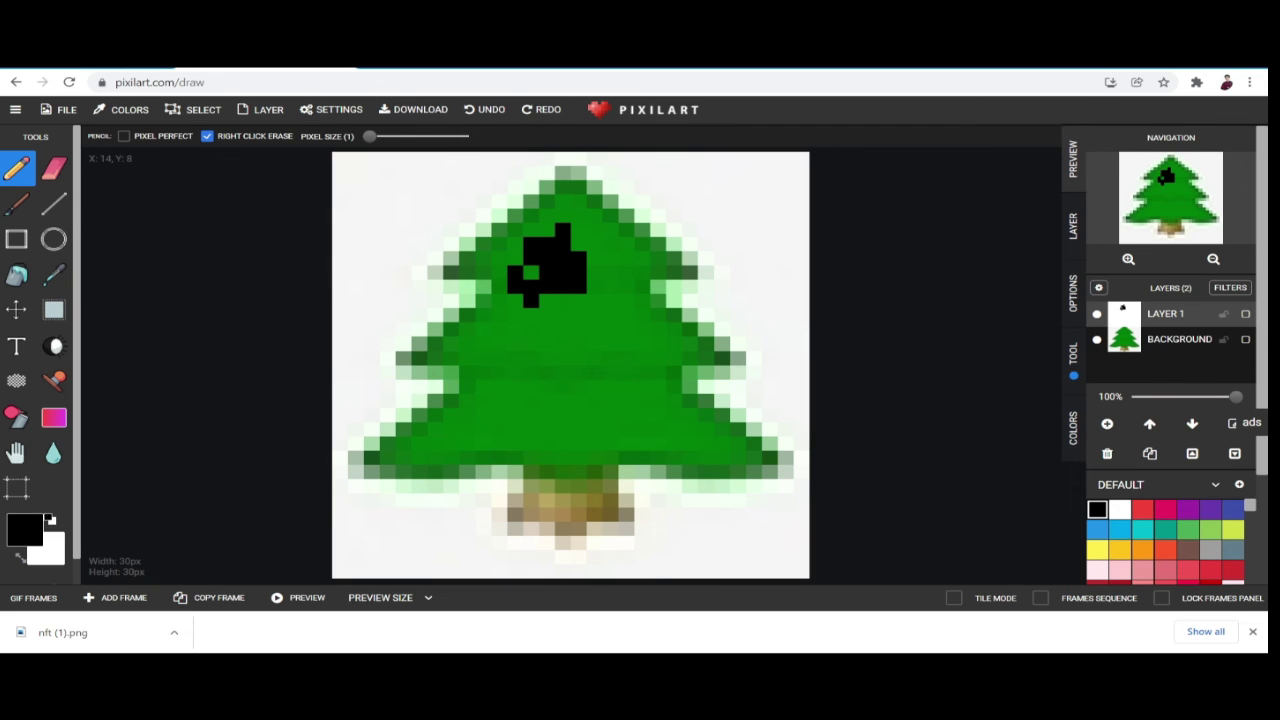
click(476, 116)
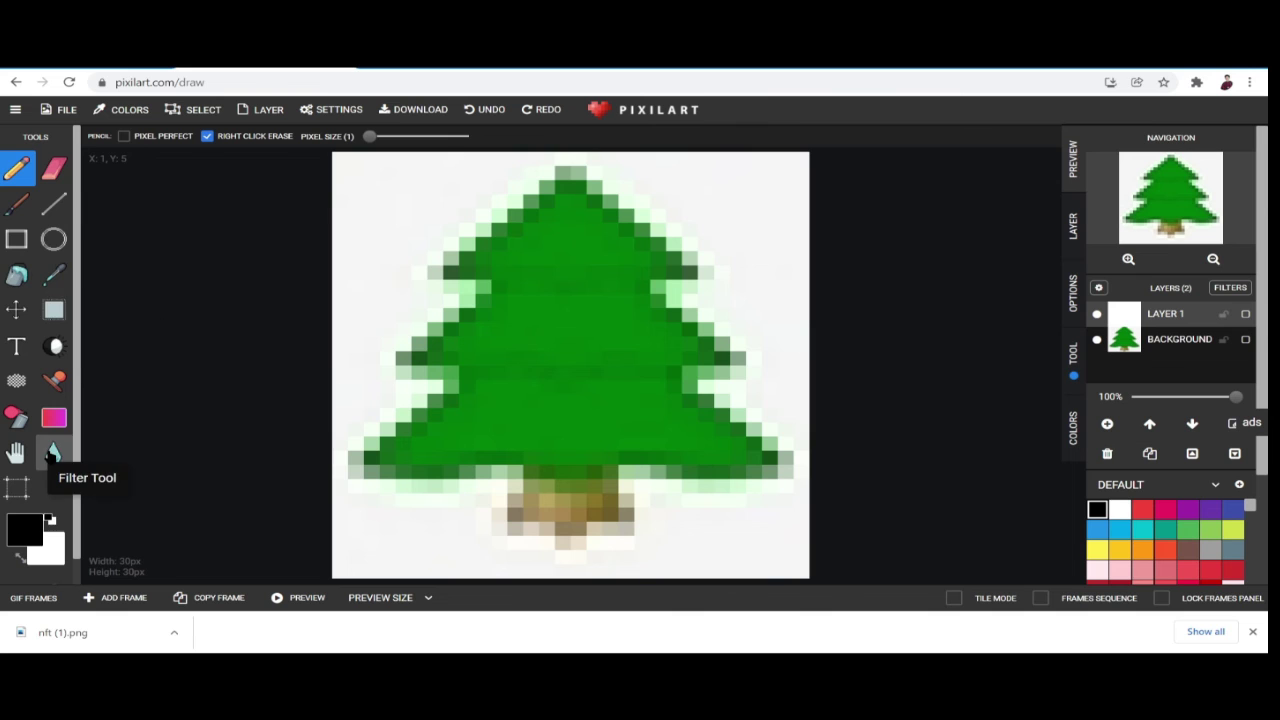
scroll(20, 520, down, 1)
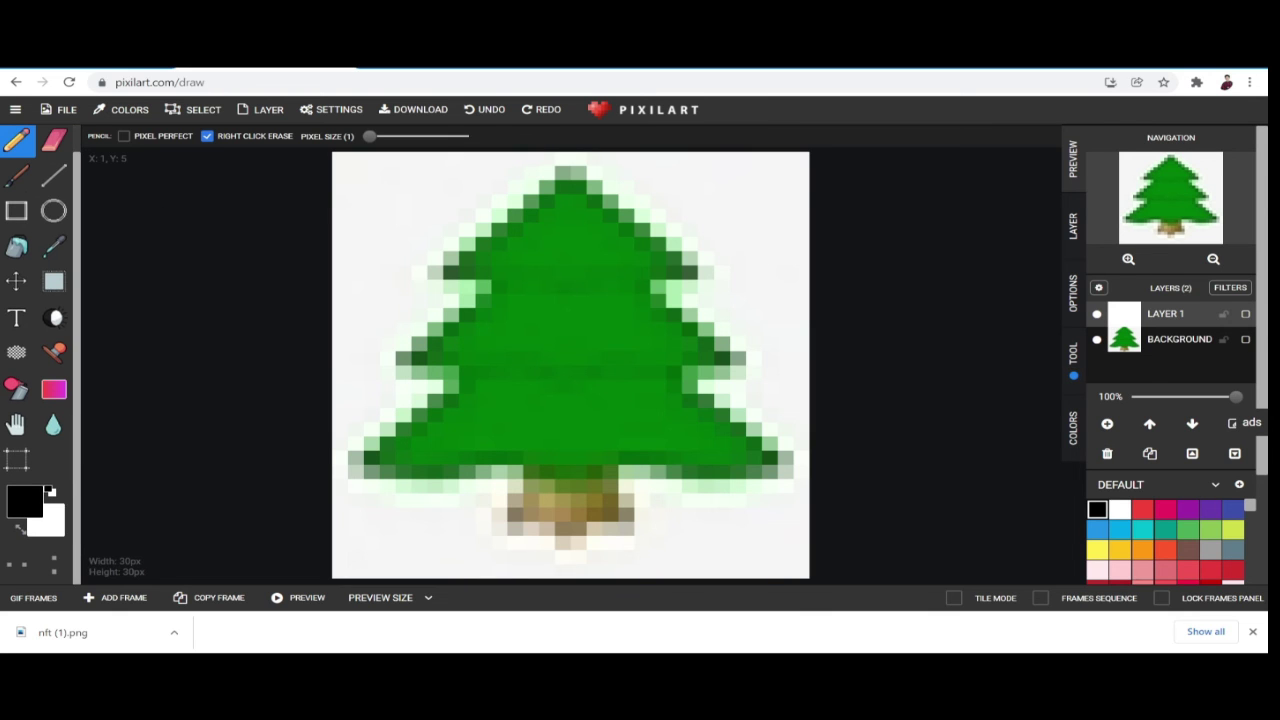
Examine the foreground colour picker and browse the swatches of the default colour palette
click(24, 500)
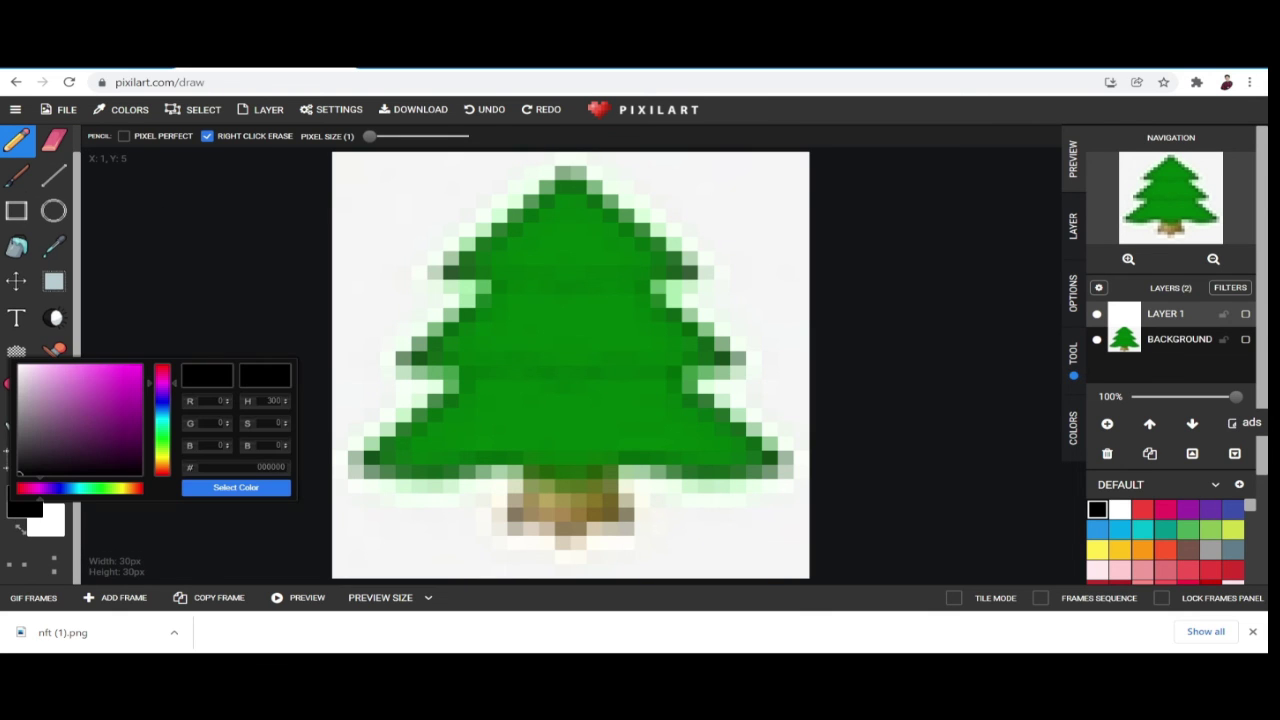
click(183, 540)
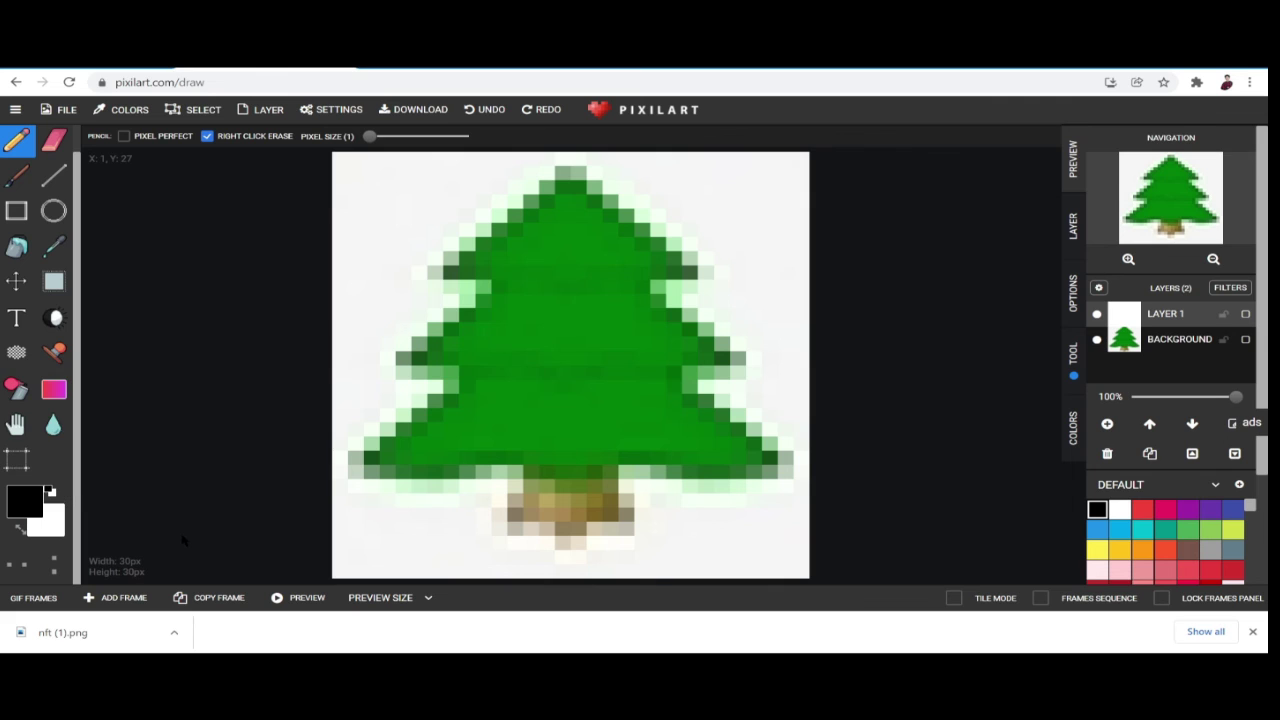
scroll(1157, 541, down, 1)
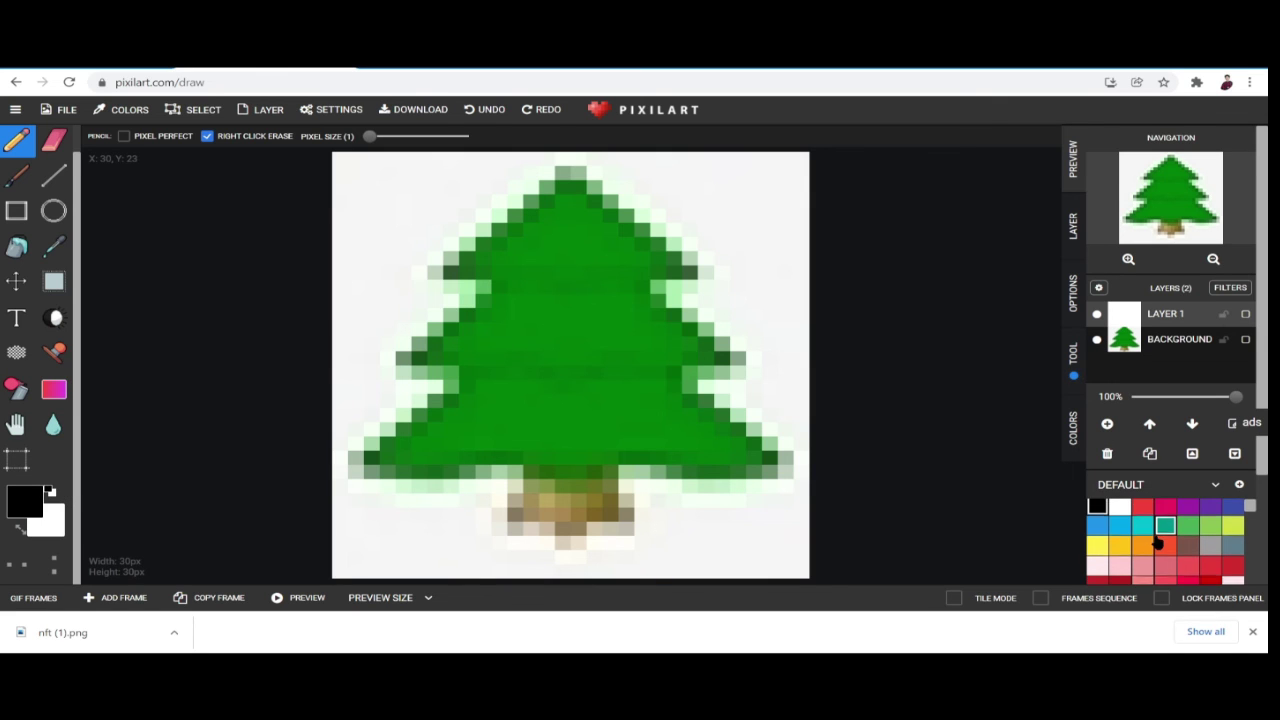
scroll(1157, 541, down, 1)
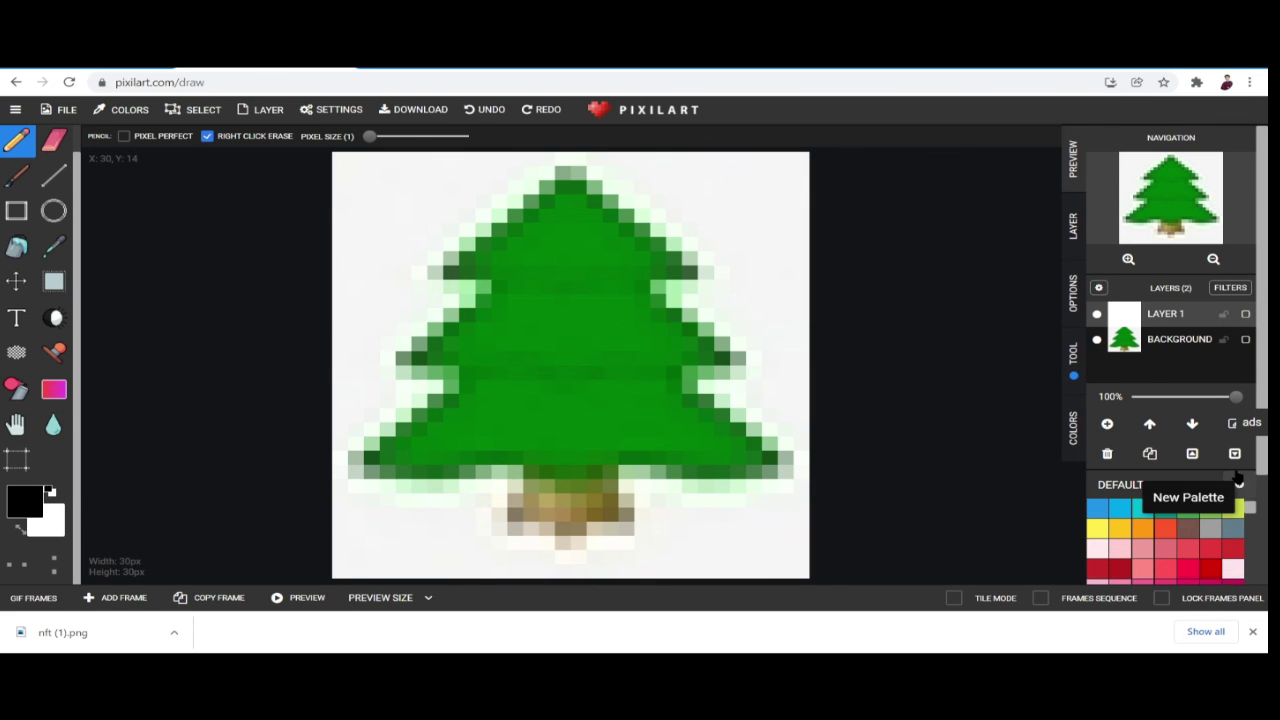
scroll(1212, 510, down, 2)
scroll(1212, 510, up, 4)
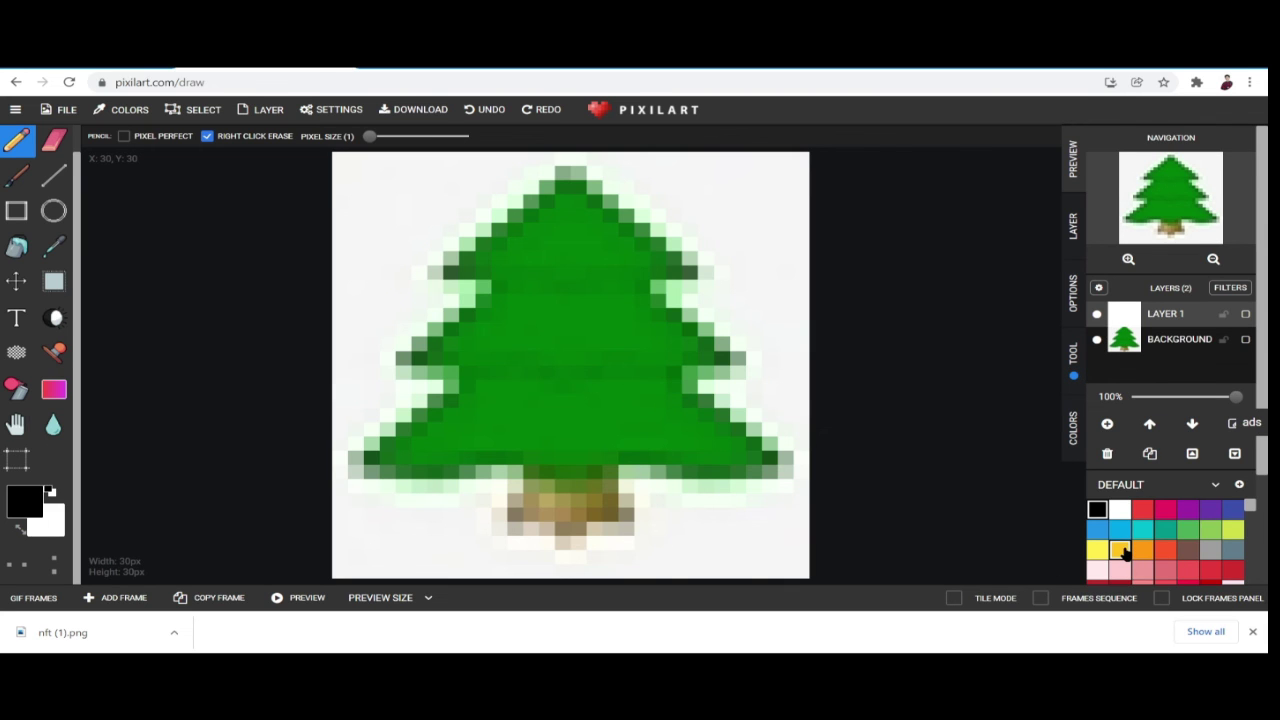
scroll(1155, 540, down, 5)
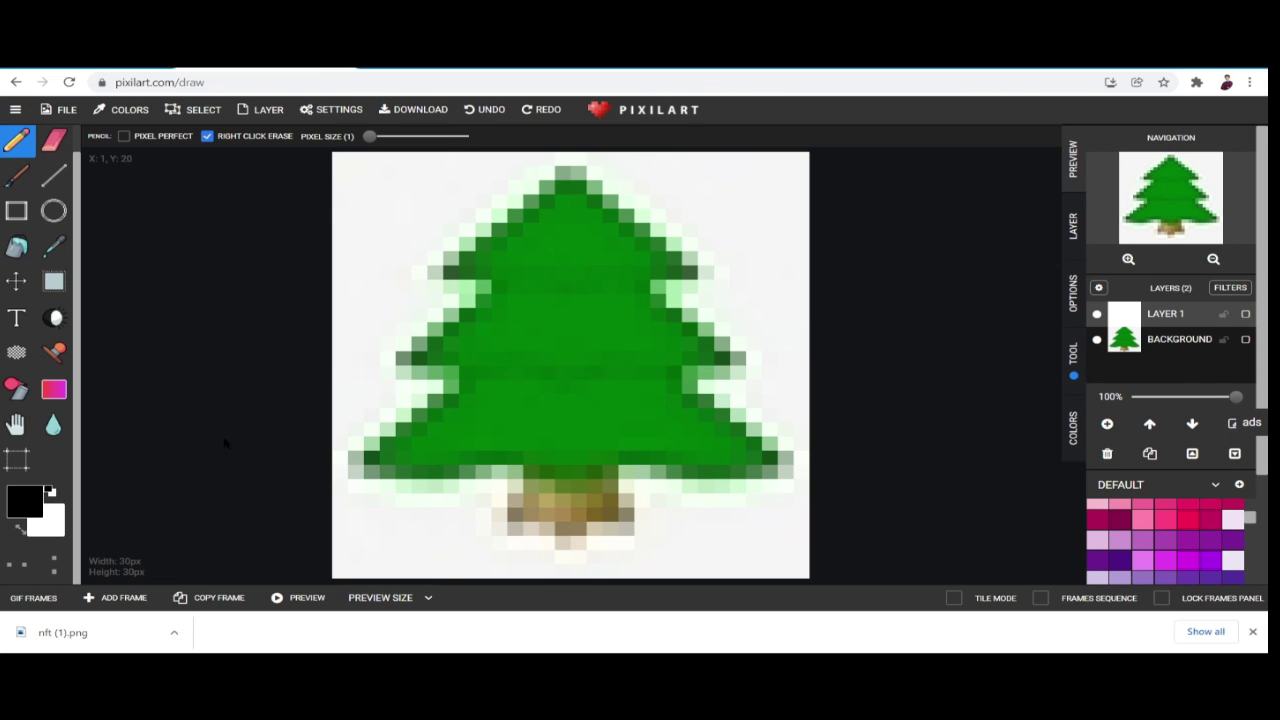
Try the Spray Paint tool at size 6 with black across the tree's upper part, and undo it
scroll(57, 425, up, 1)
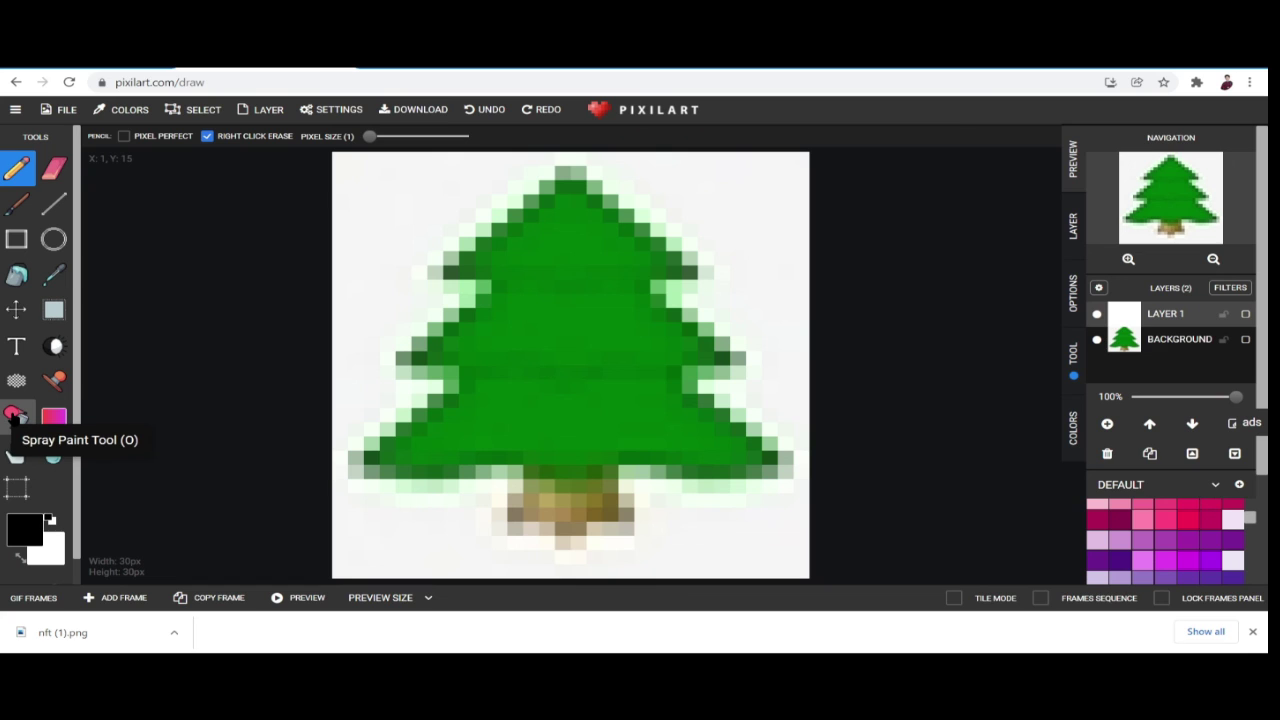
click(14, 414)
mouse_move(440, 220)
mouse_down()
mouse_move(560, 240)
mouse_move(640, 320)
mouse_move(672, 300)
mouse_up()
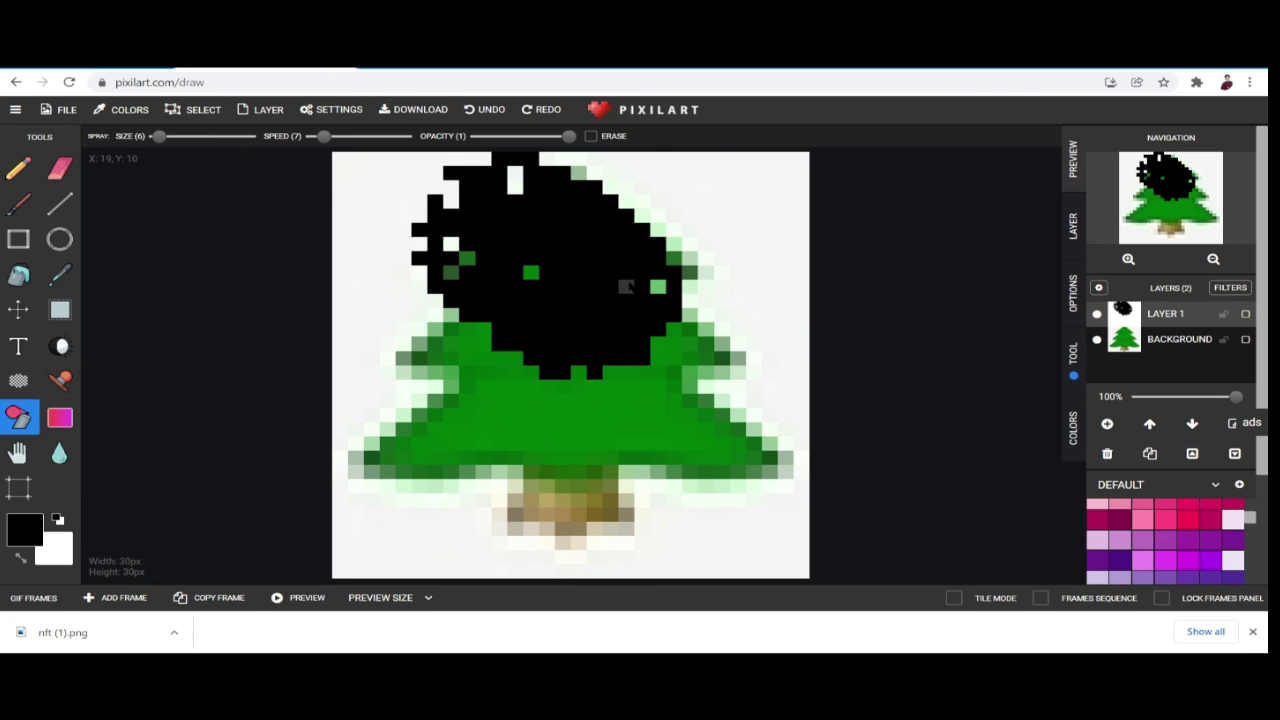
click(488, 109)
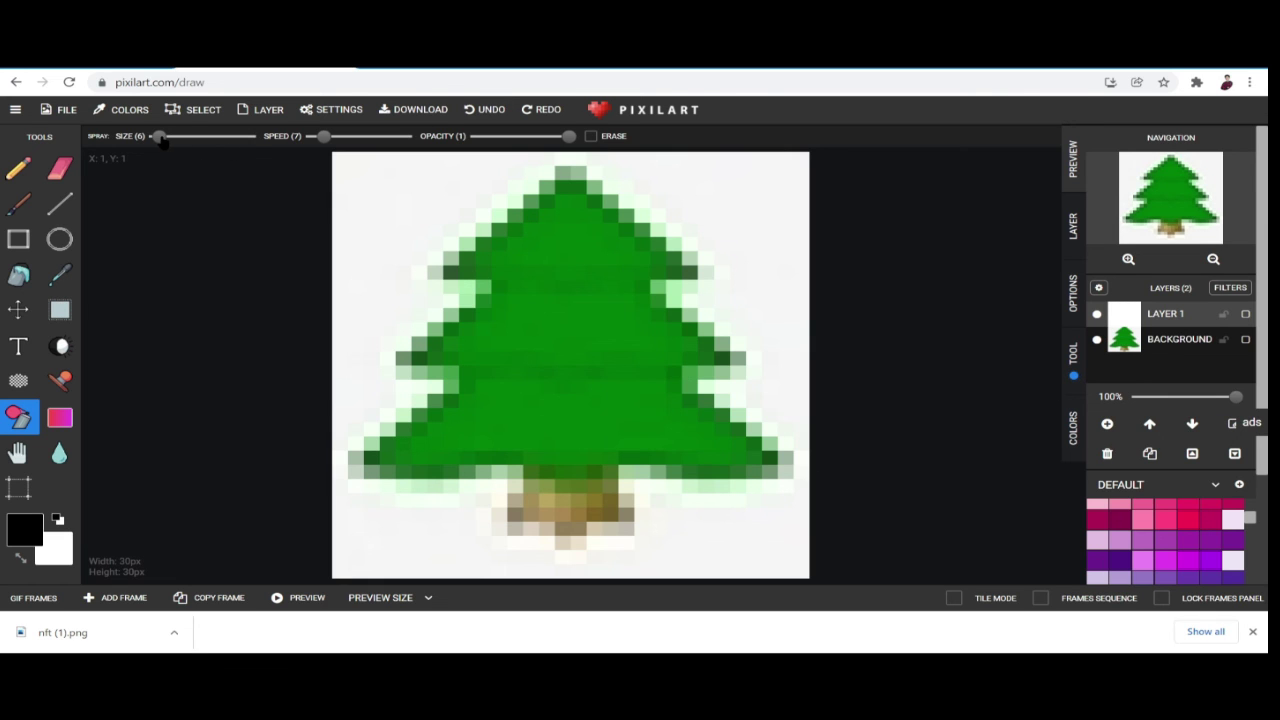
Set the spray size to 3 and spray black over the tree's middle and upper part on the new layer
drag(161, 137, 157, 137)
mouse_move(634, 246)
mouse_down()
mouse_move(565, 320)
mouse_move(578, 400)
mouse_move(650, 390)
mouse_move(690, 345)
mouse_move(658, 358)
mouse_up()
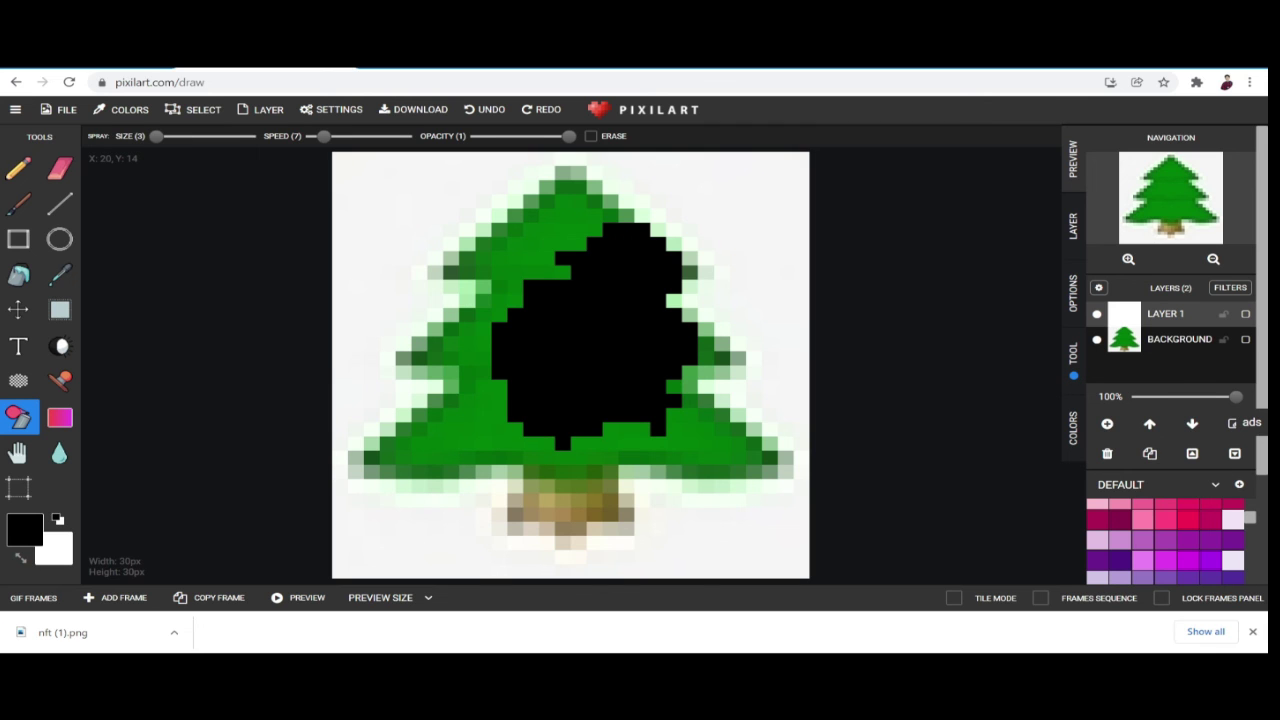
mouse_move(578, 358)
mouse_down()
mouse_move(455, 345)
mouse_move(465, 300)
mouse_move(530, 255)
mouse_move(563, 258)
mouse_move(590, 210)
mouse_up()
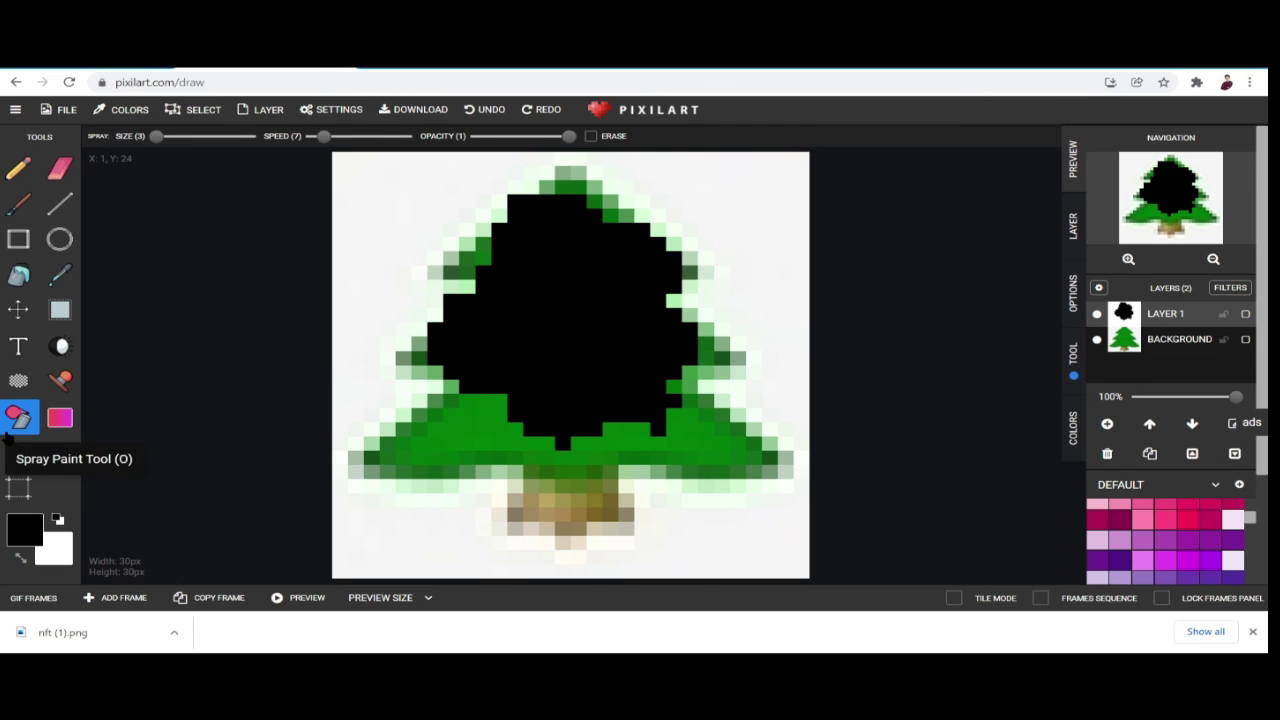